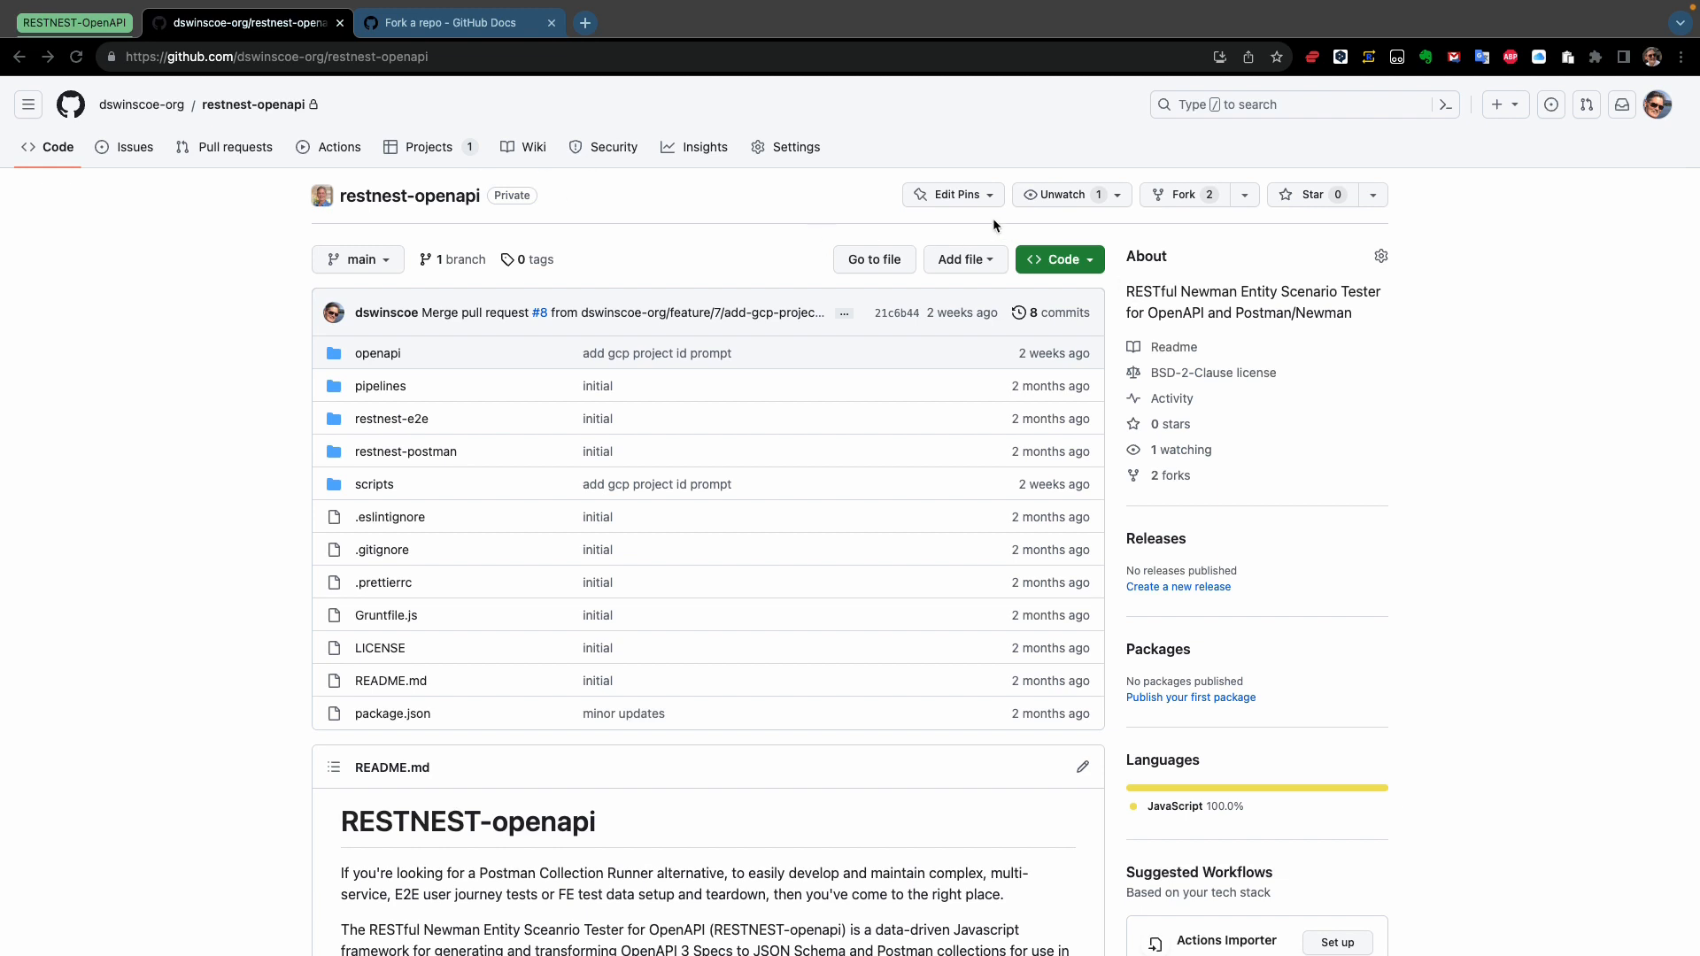
Fork the repository into the organization account, naming the fork restnest-openapi-openaidemo
click(1175, 205)
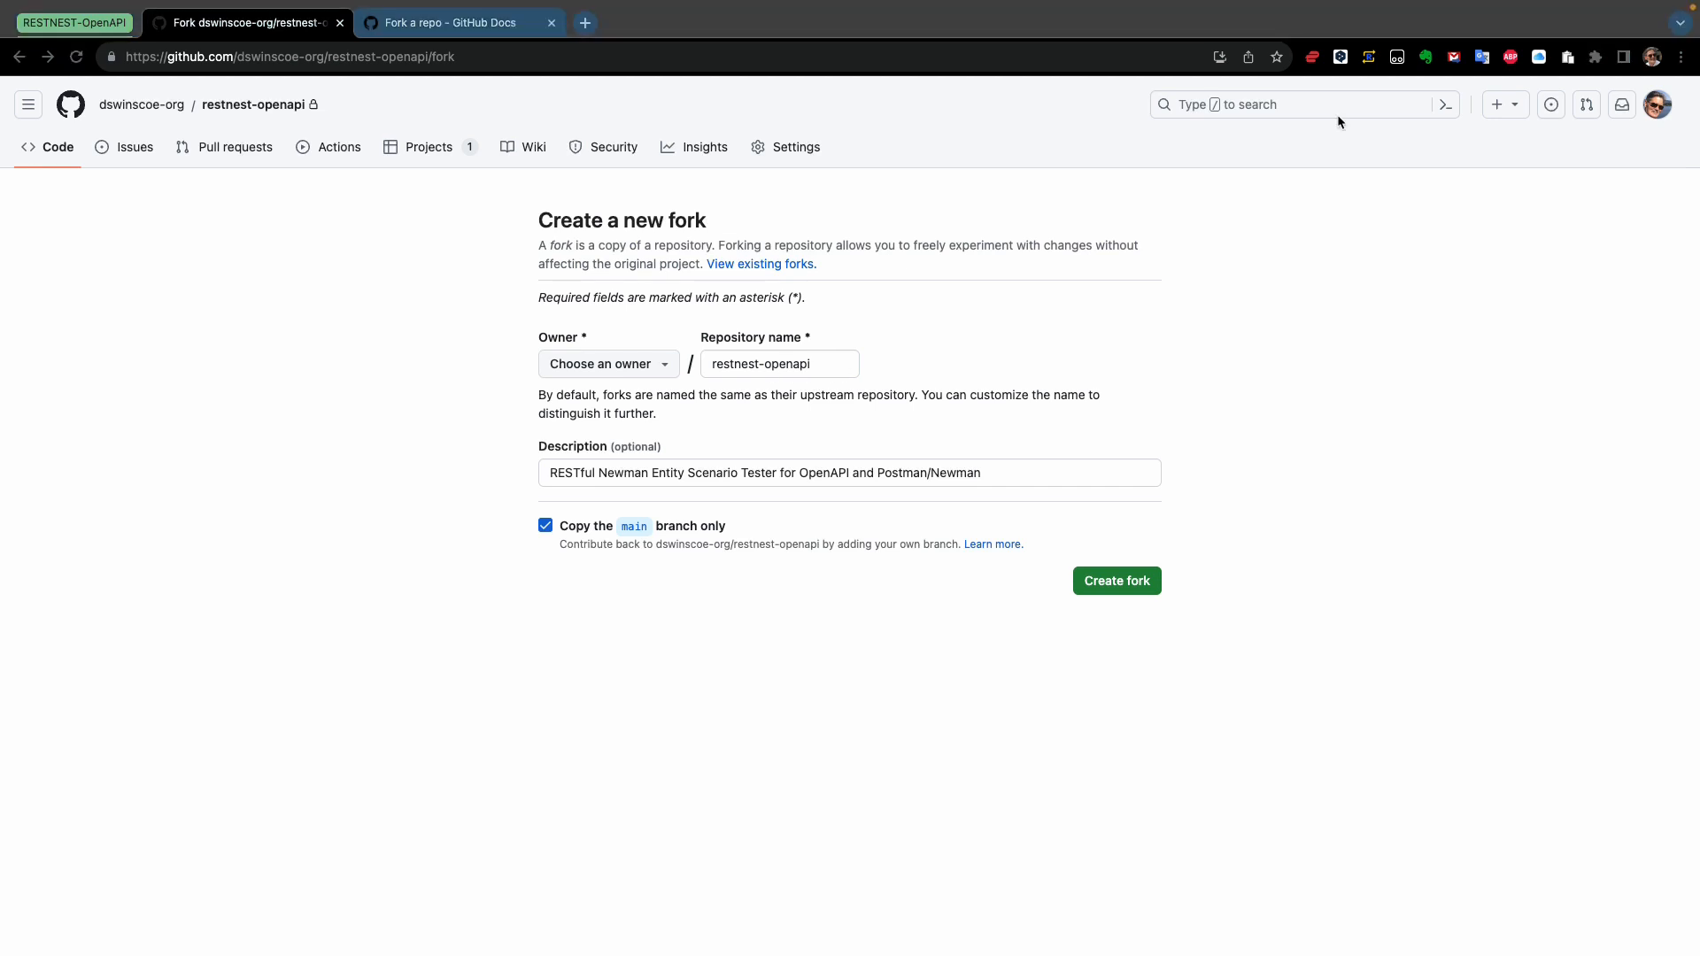
drag(814, 364, 712, 361)
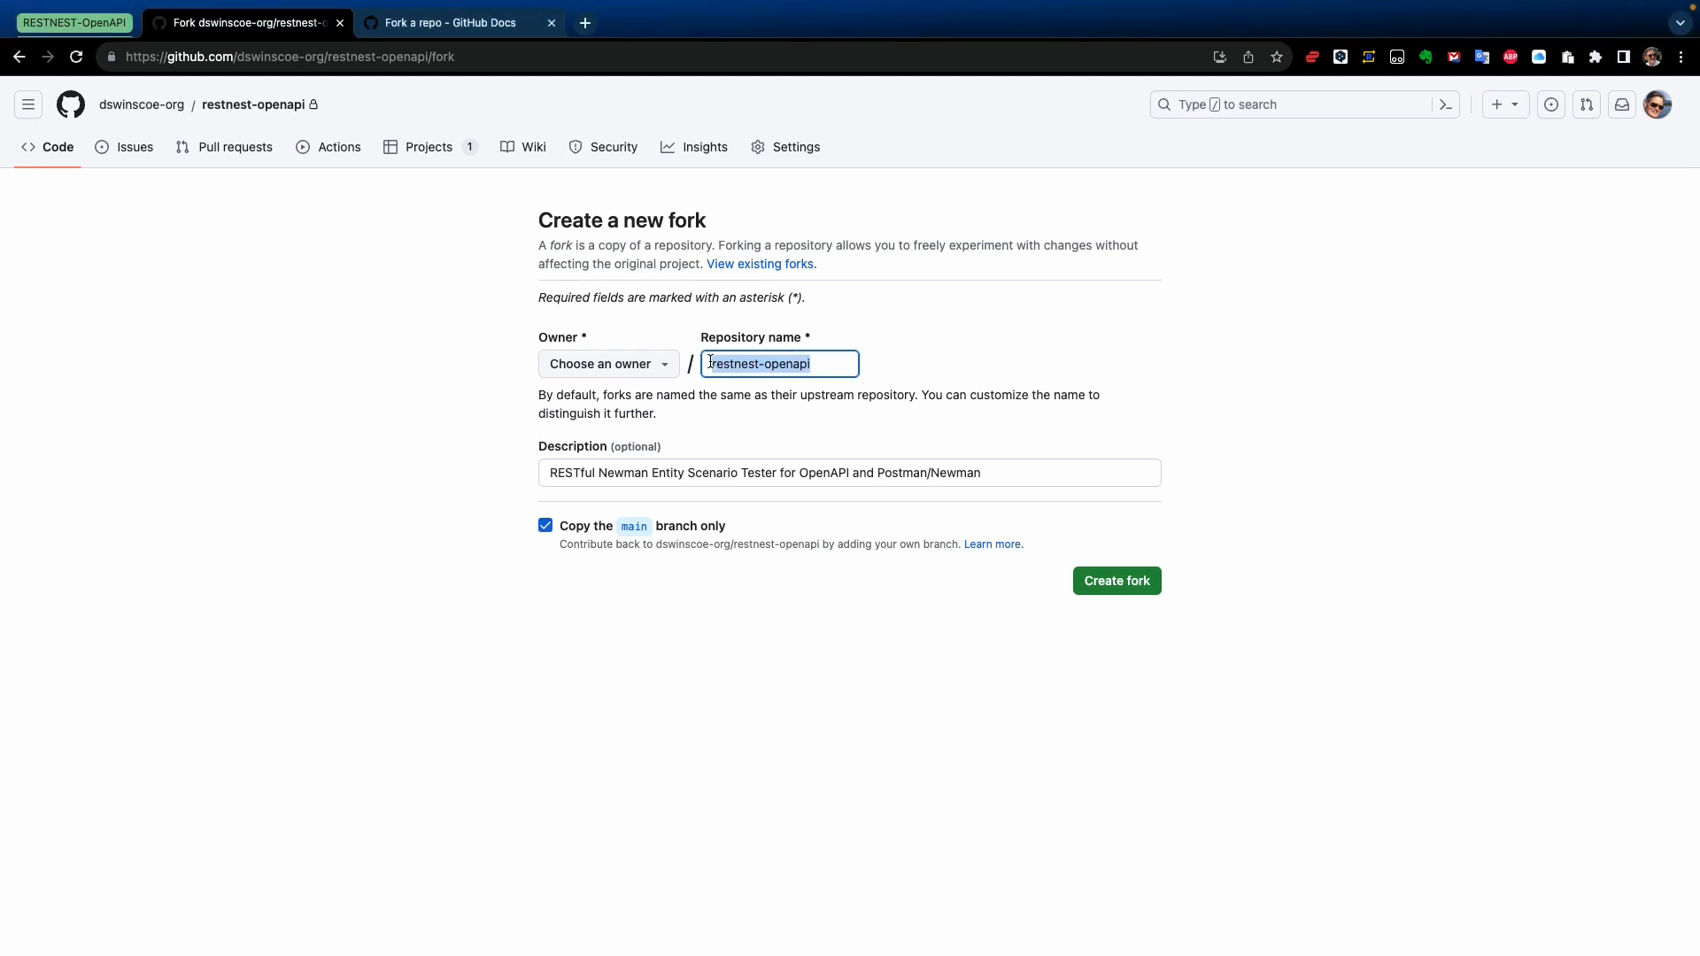
key(super+v)
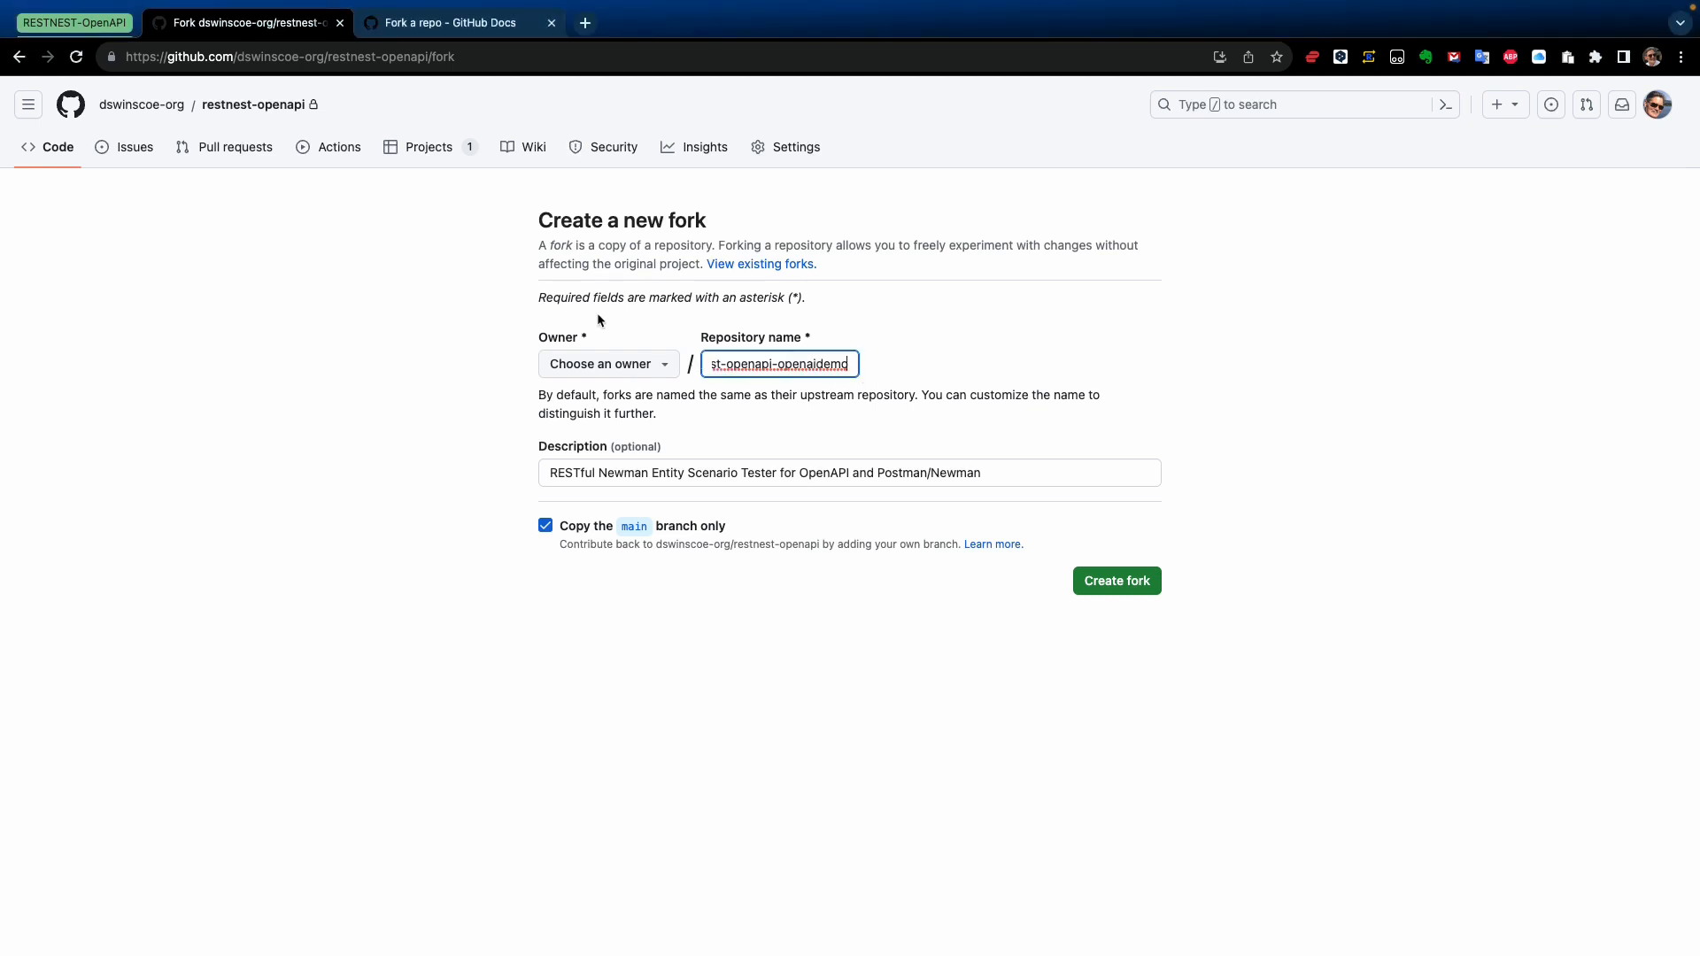
click(617, 363)
click(636, 490)
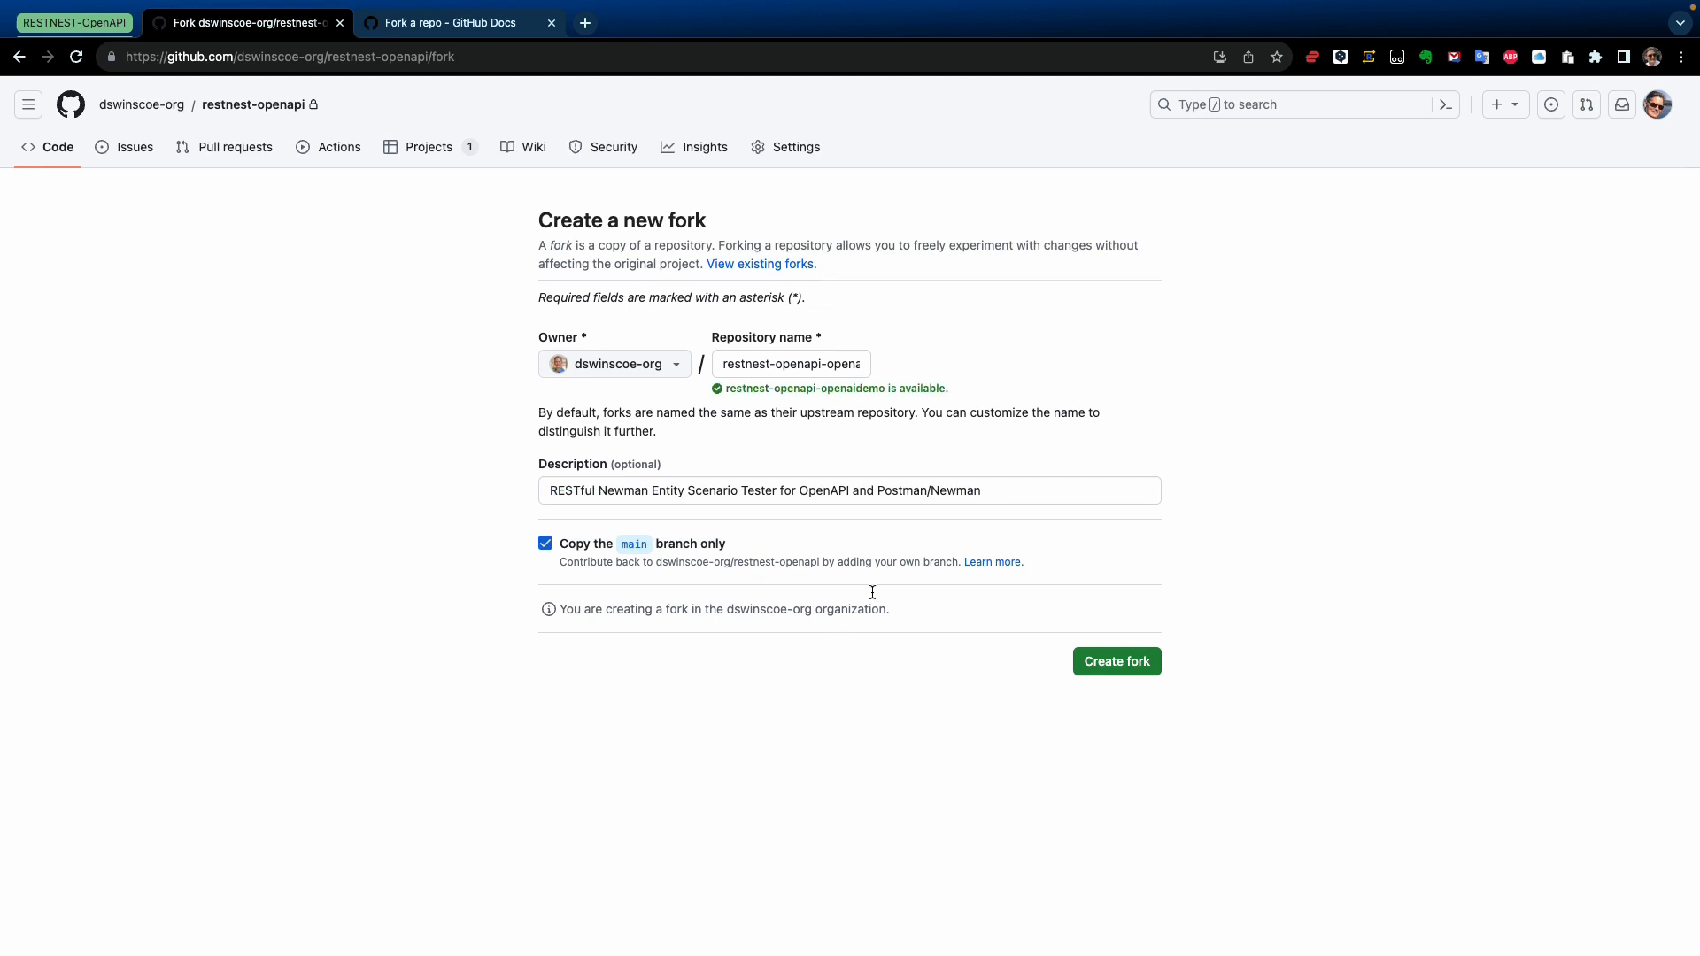
click(1142, 662)
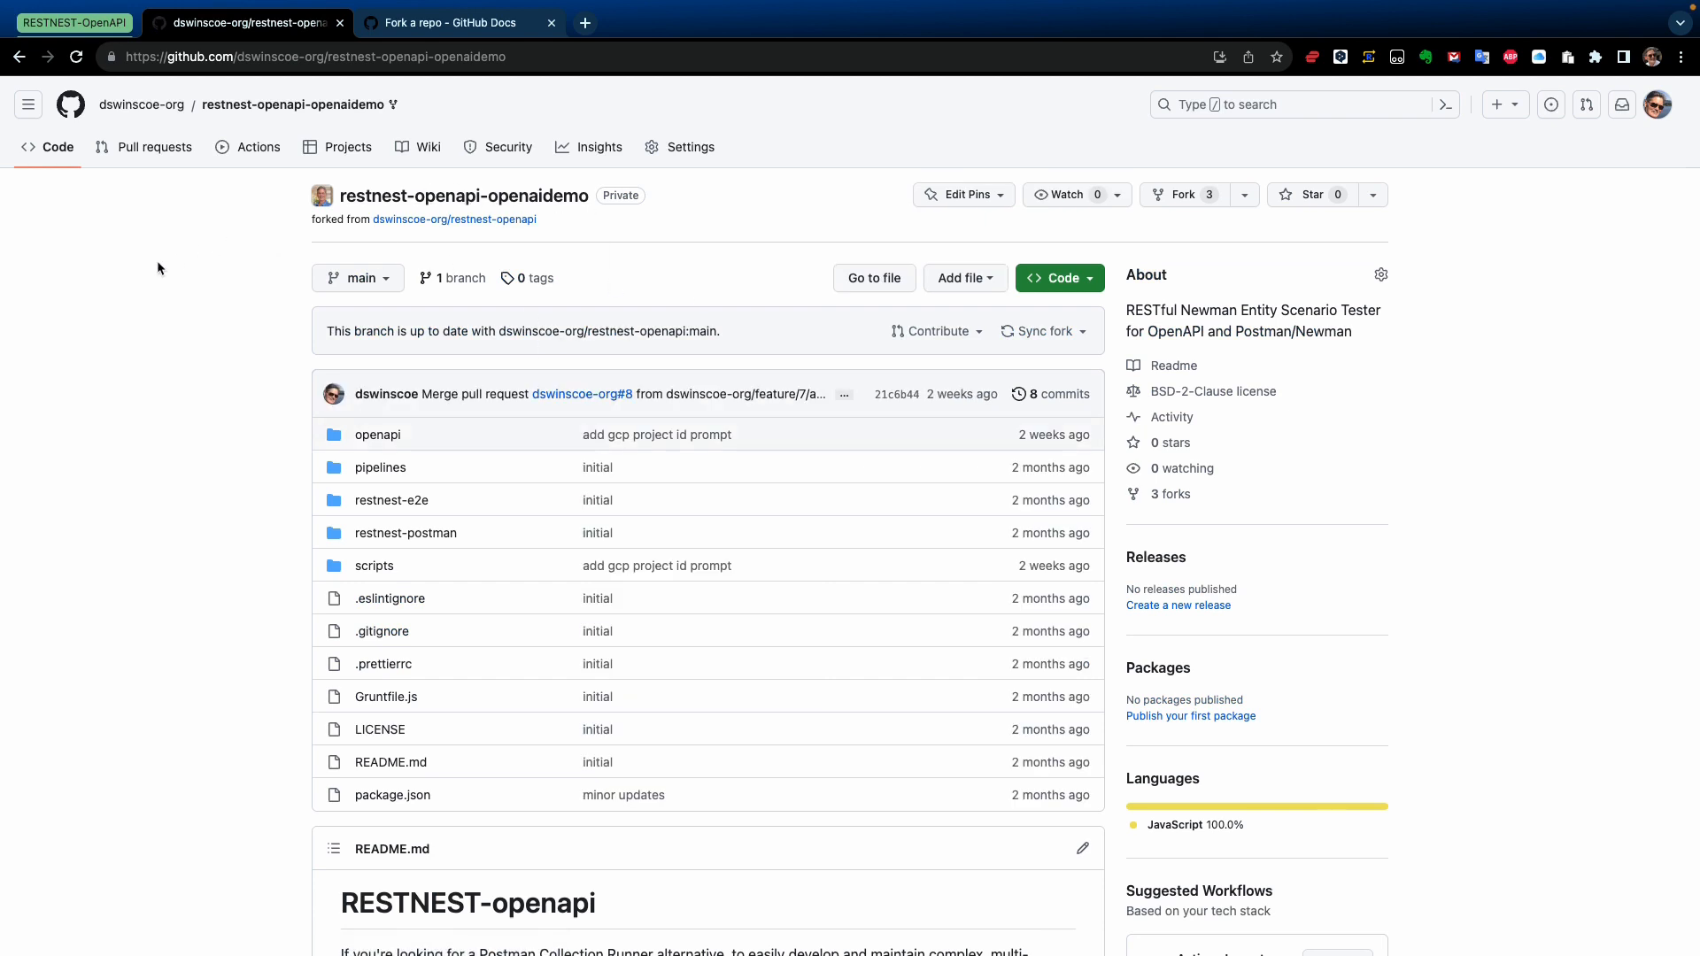
Open a new branch dialog for the fork and enter the branch name feature/20230803/don-initial-setup
click(458, 279)
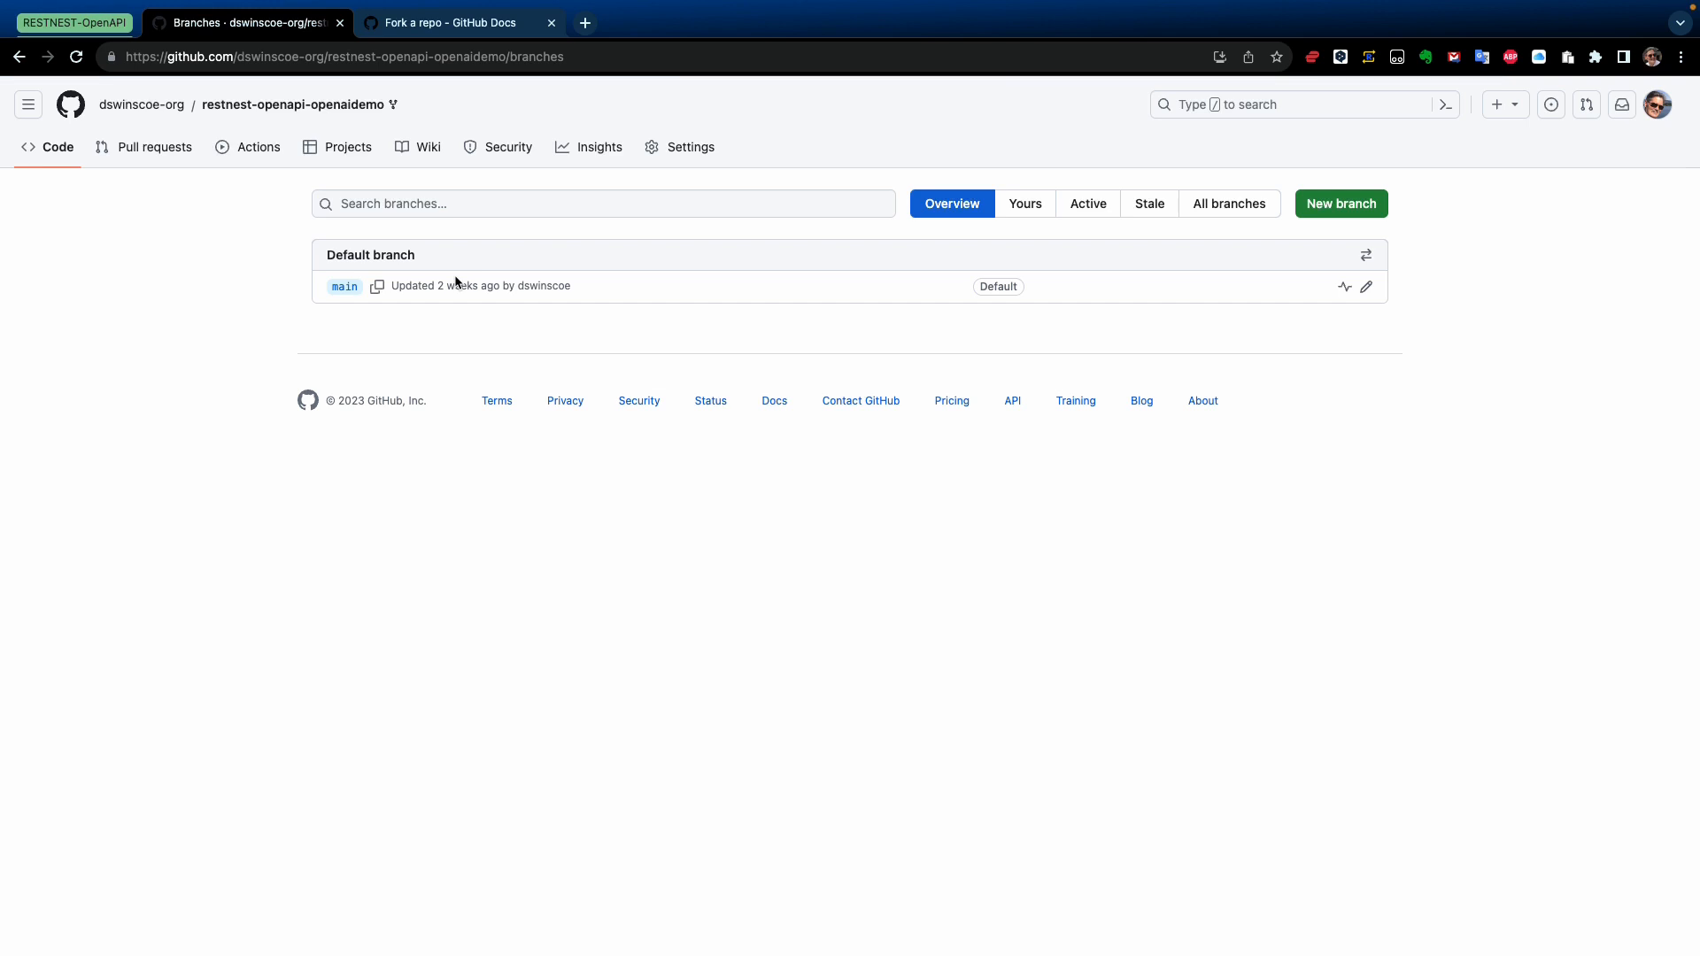
click(1352, 206)
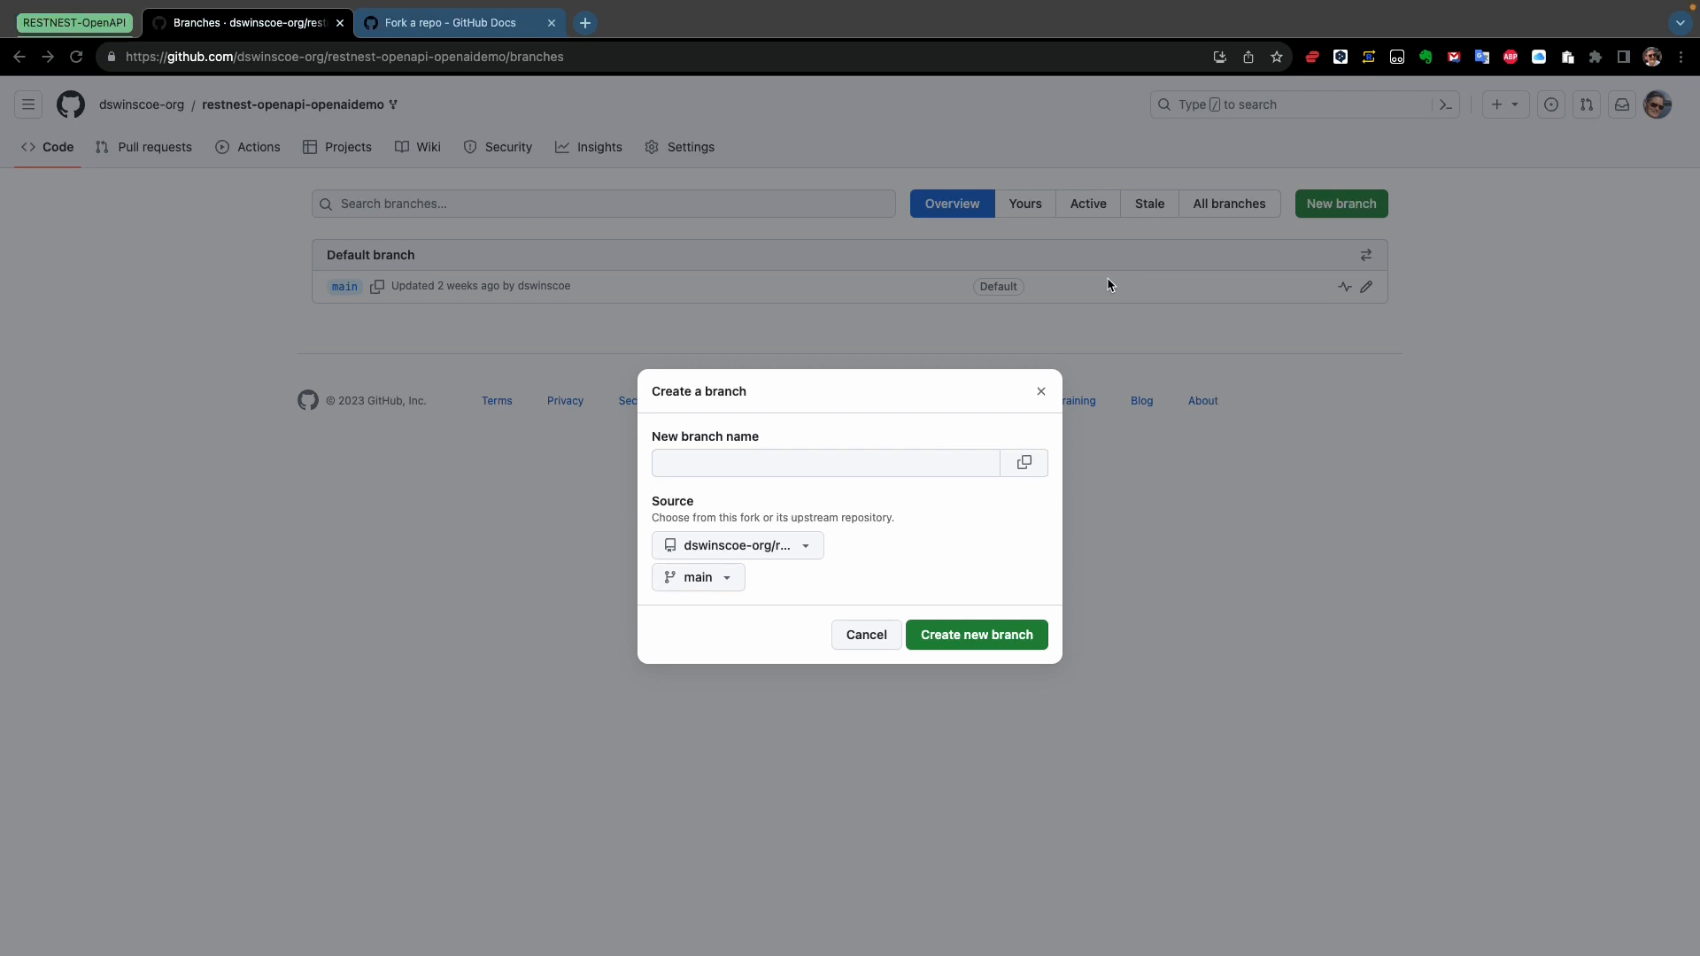
click(717, 468)
text(feature/NNNNNN/initial-setup)
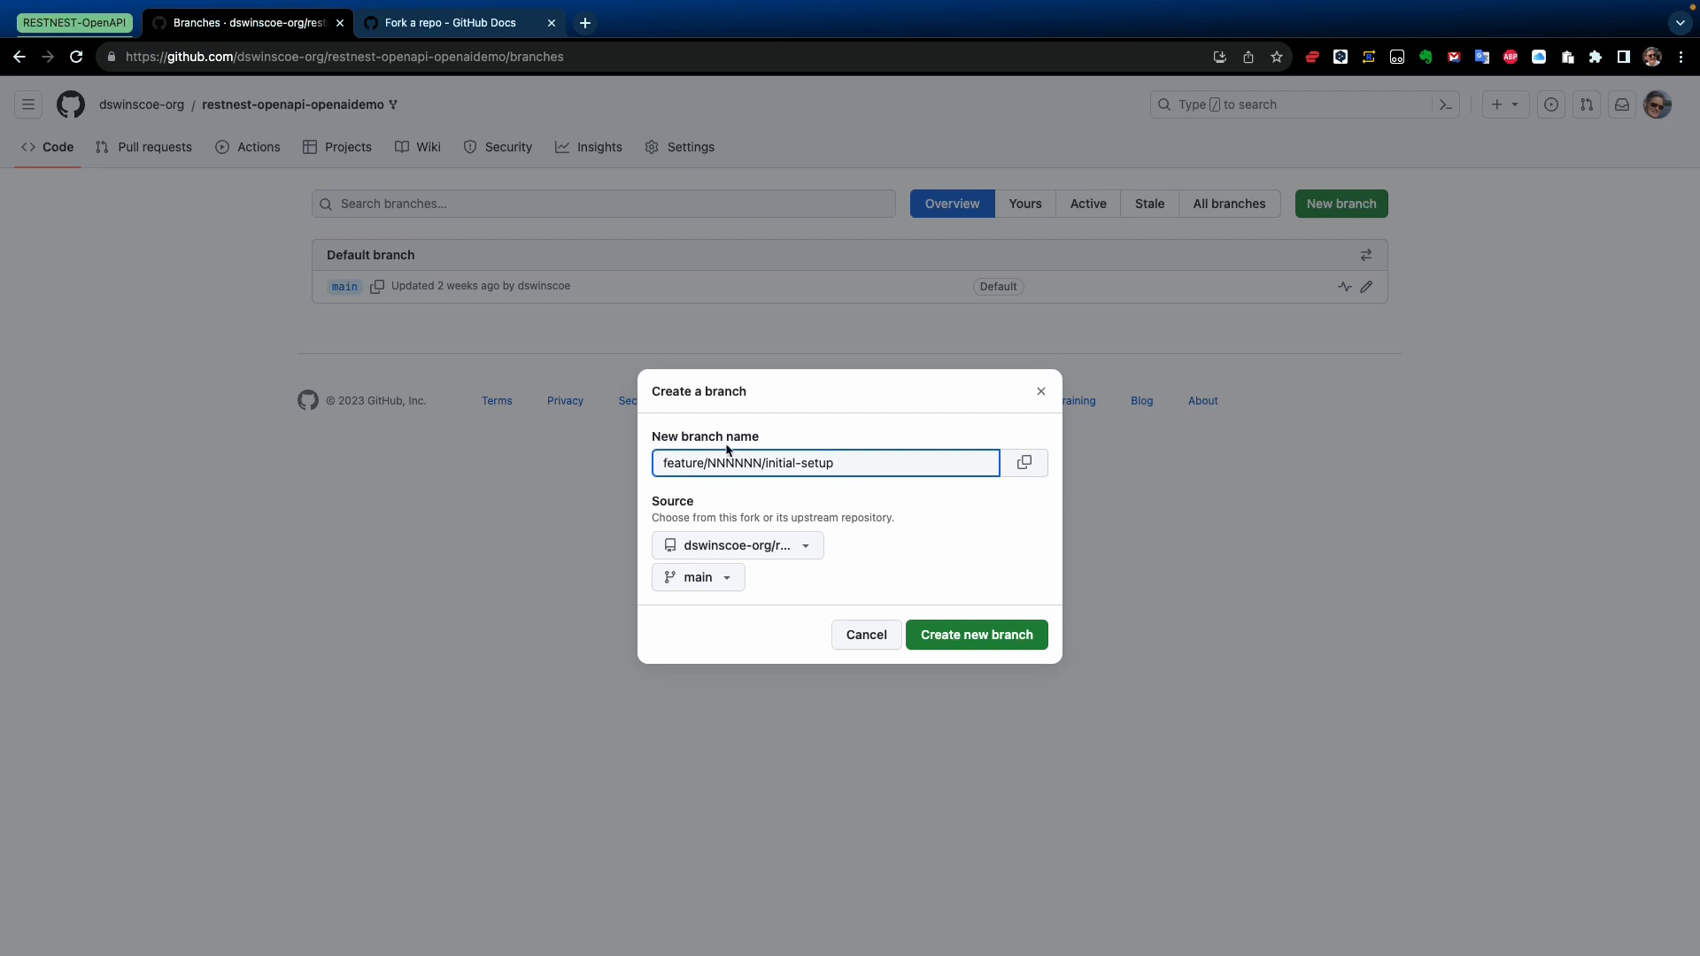
drag(861, 463, 653, 469)
key(BackSpace)
key(super+Tab)
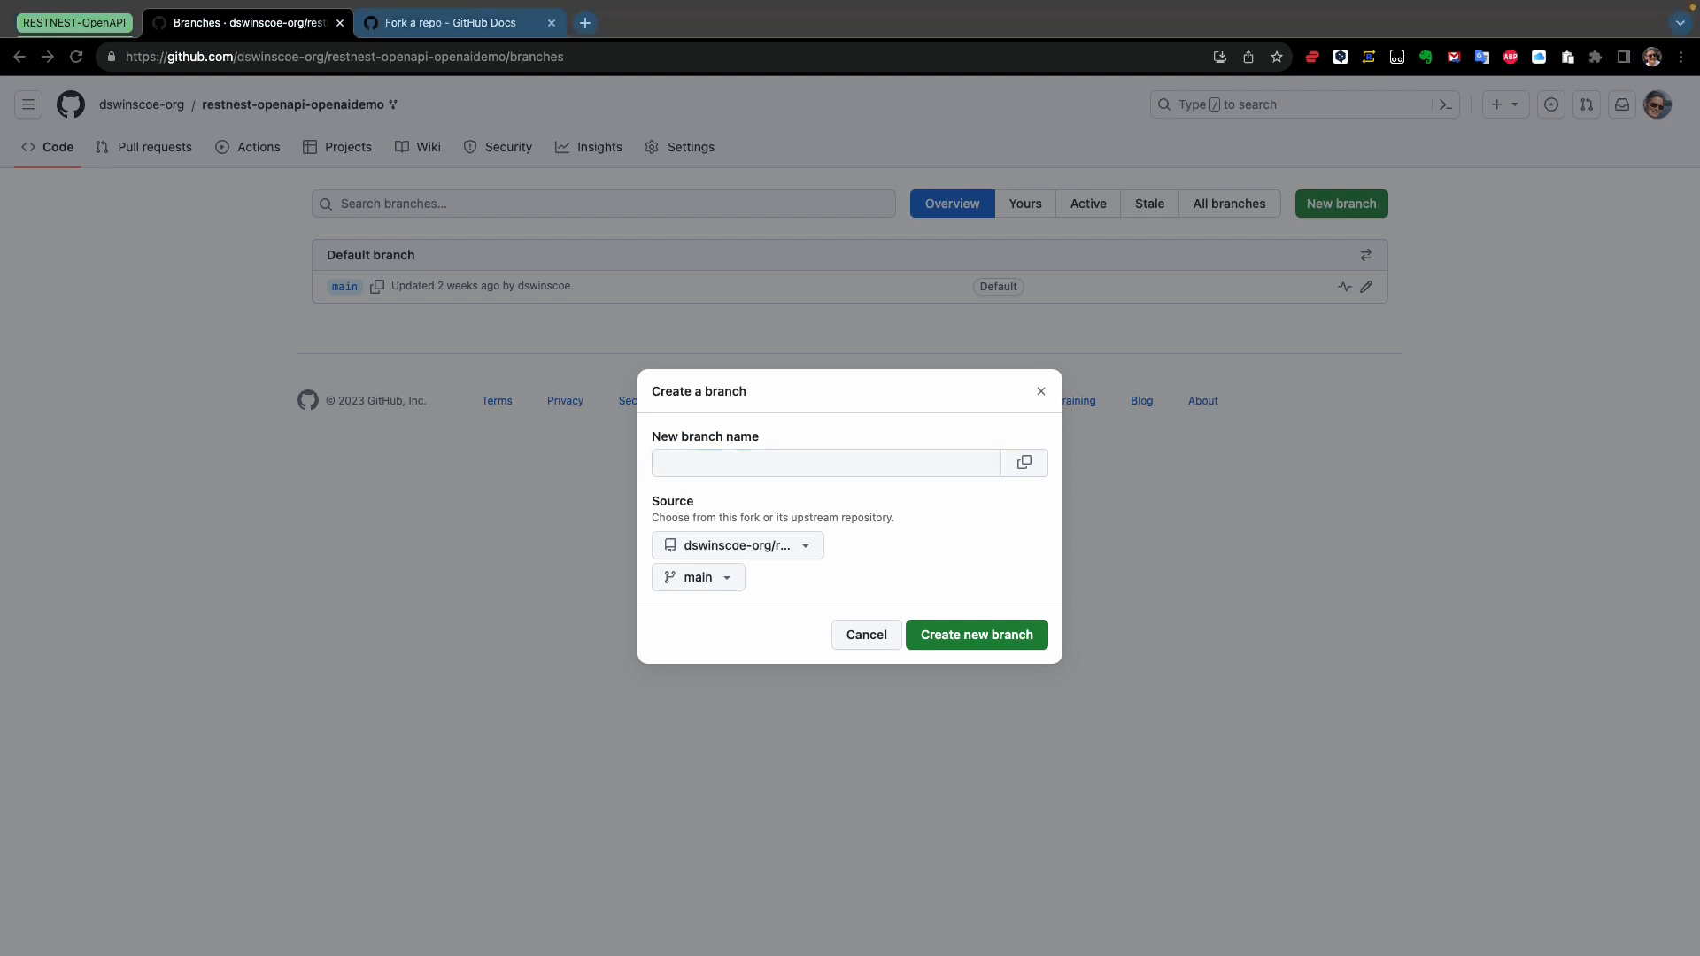
click(716, 468)
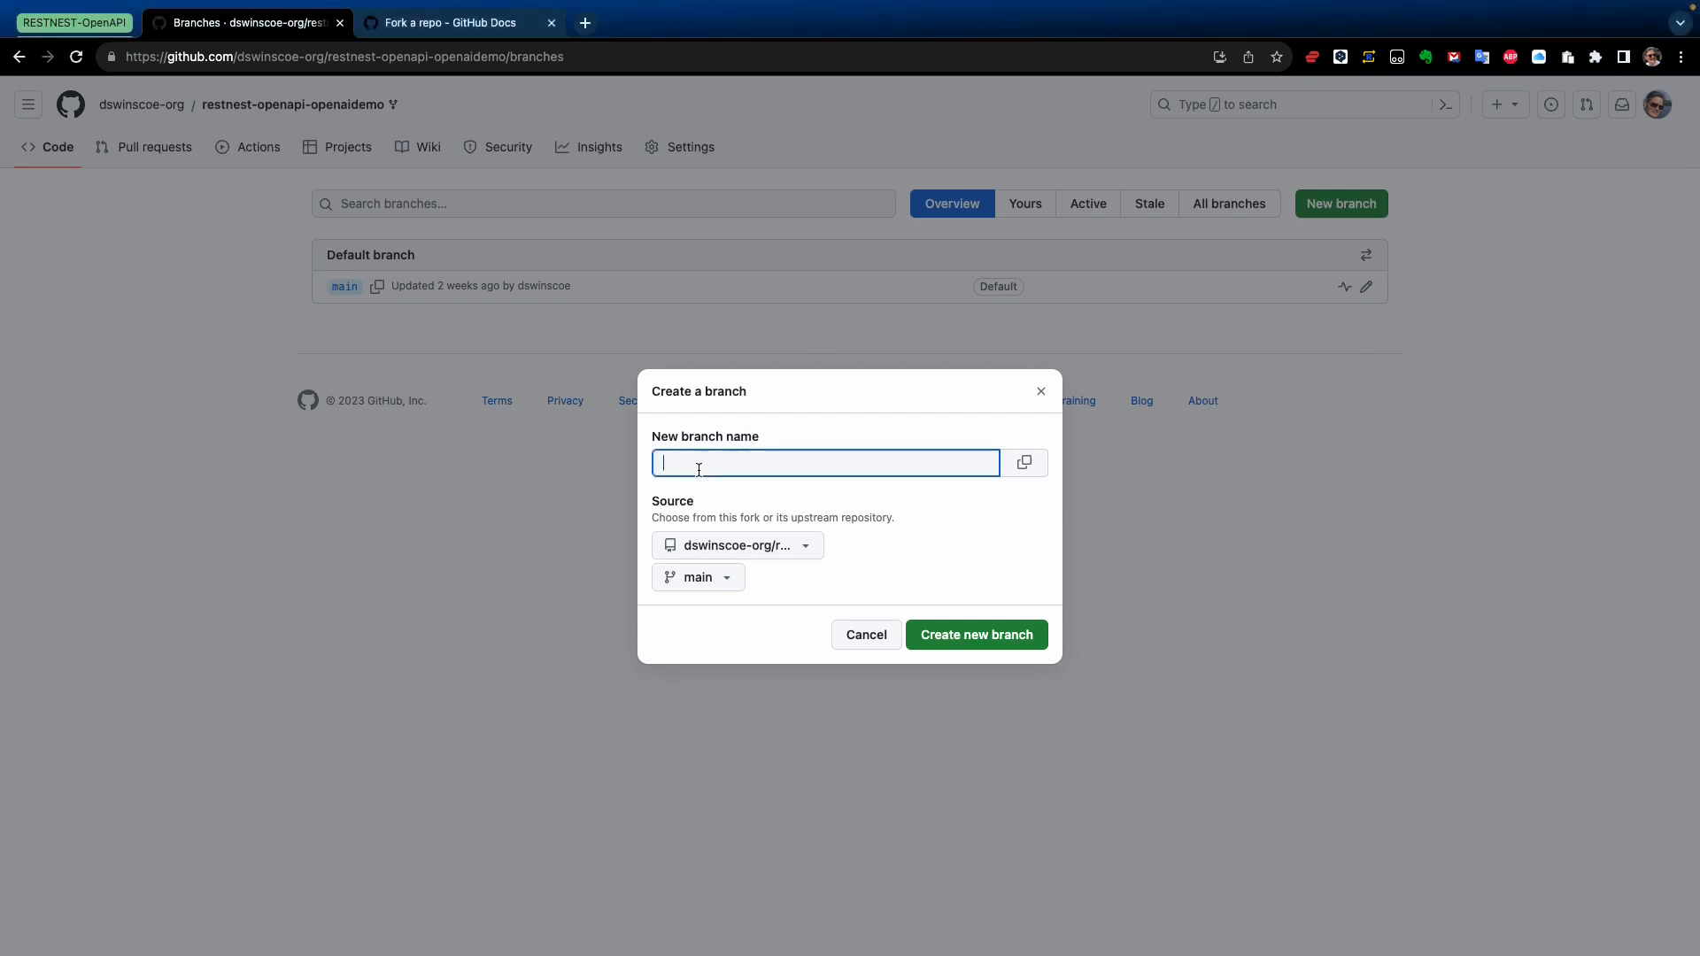
text(feature/20230803/don-initial-setup)
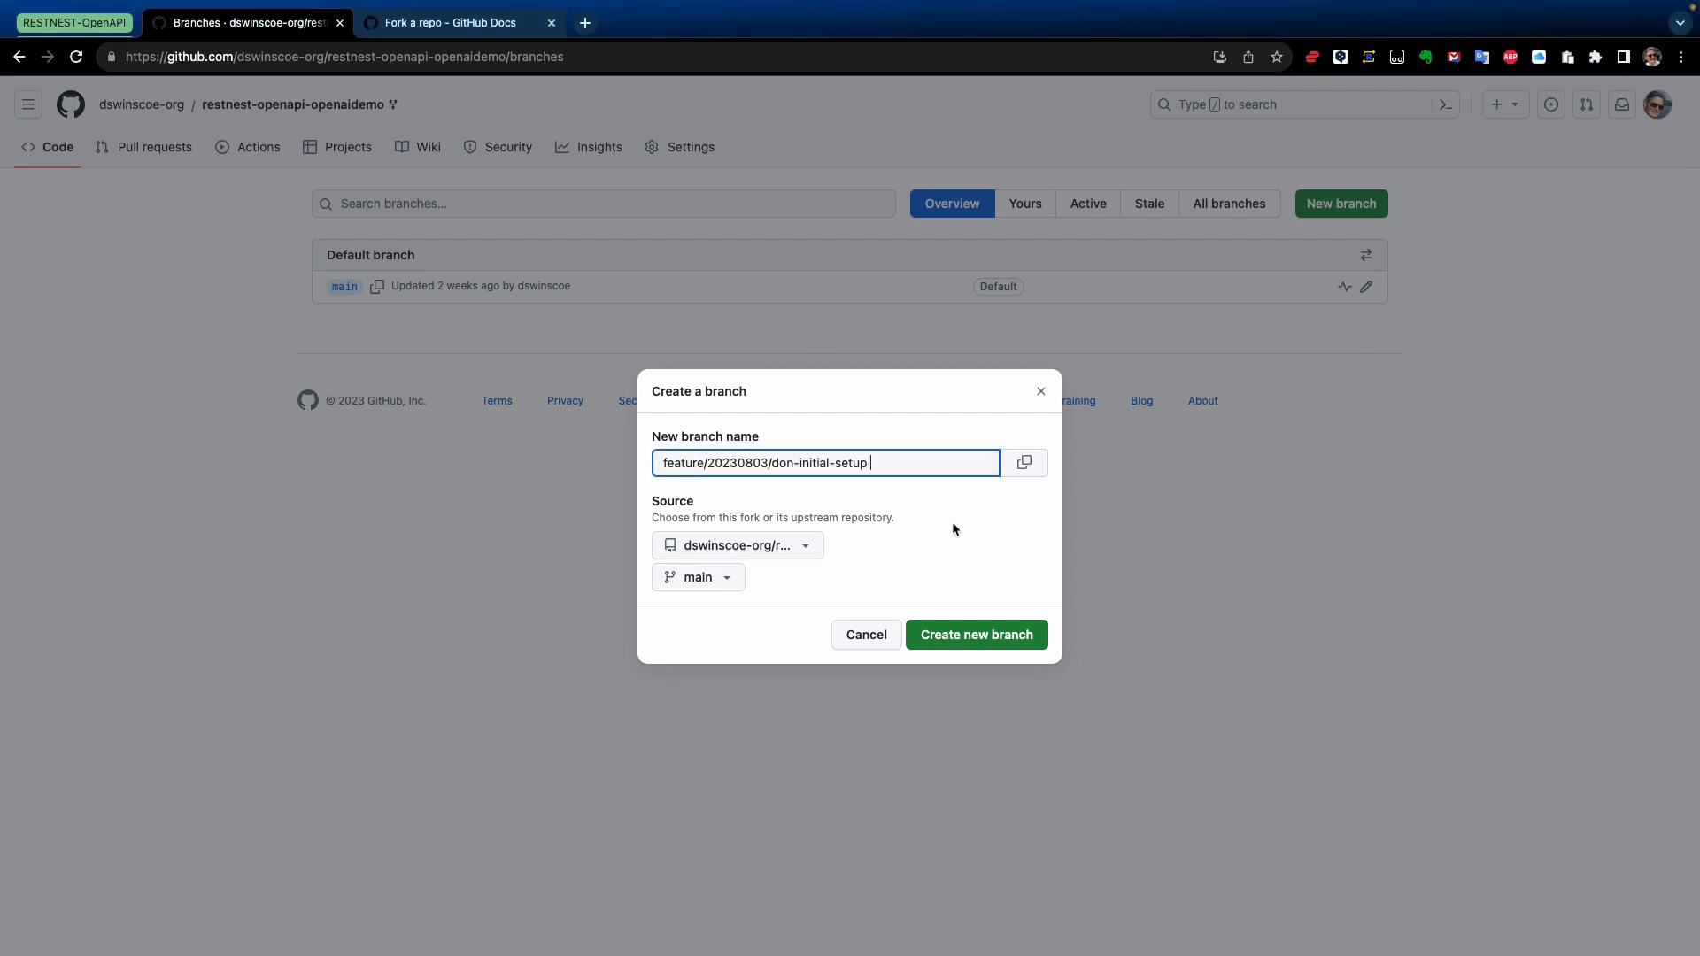
Change the date in the branch name to 20230808 and create the branch from main
click(761, 462)
key(Delete)
text(8)
click(974, 637)
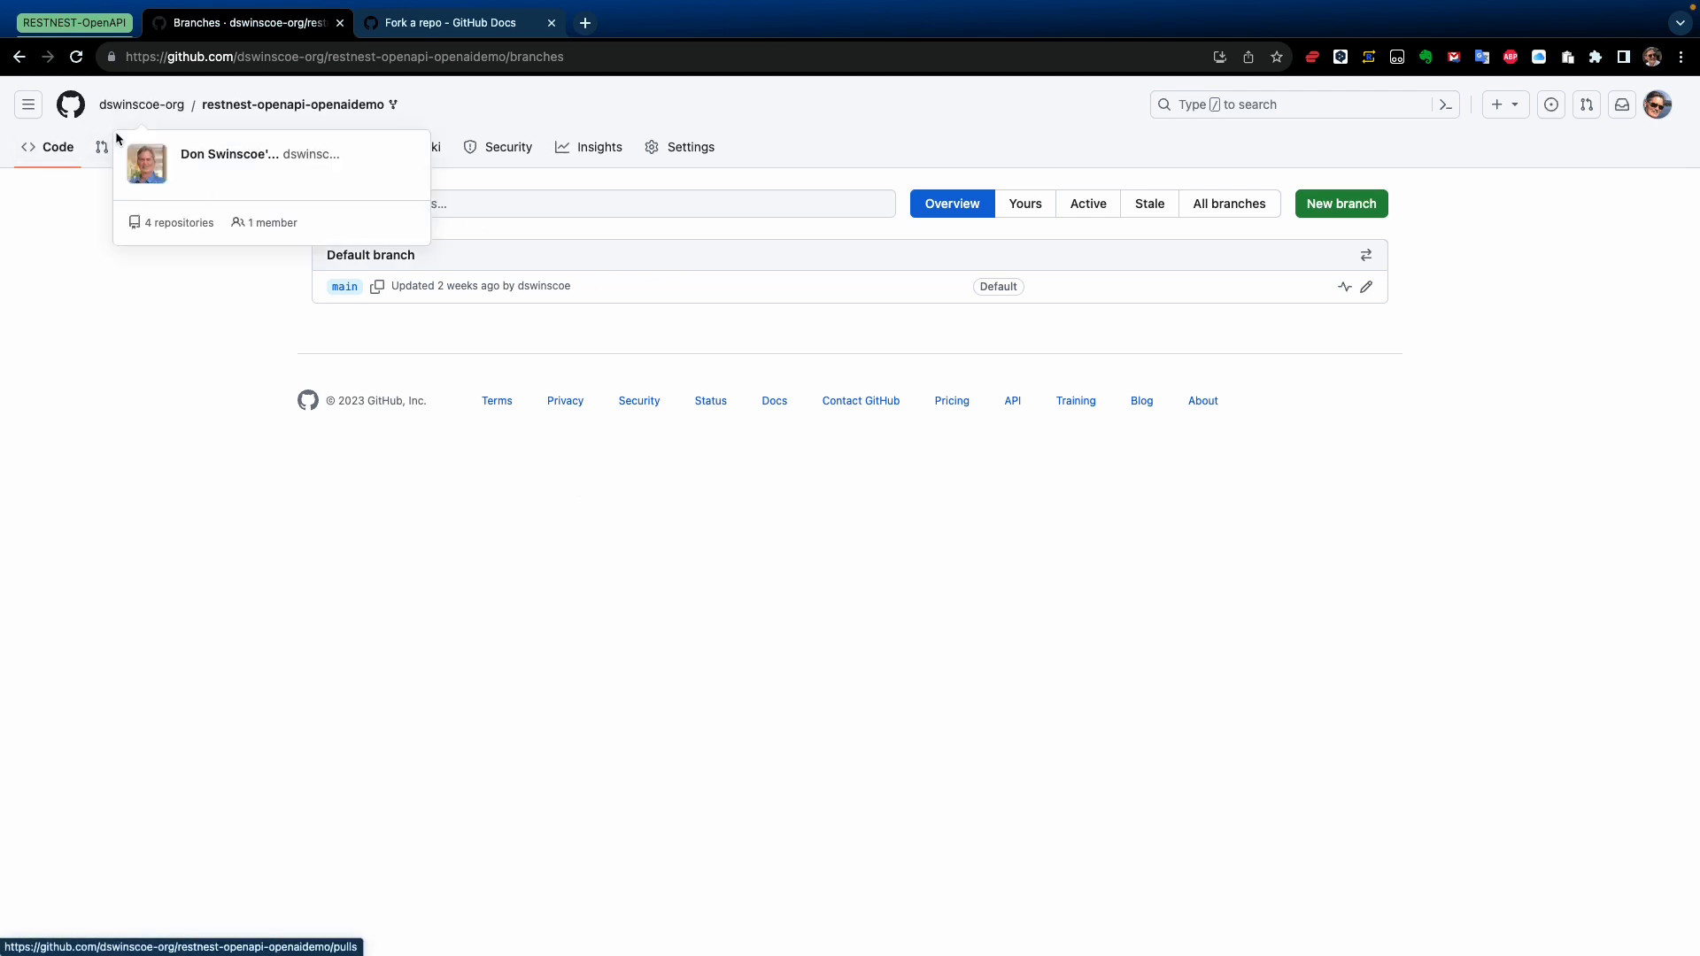
Reload the branches list, return to the fork's code page and copy its SSH clone URL
key(super+r)
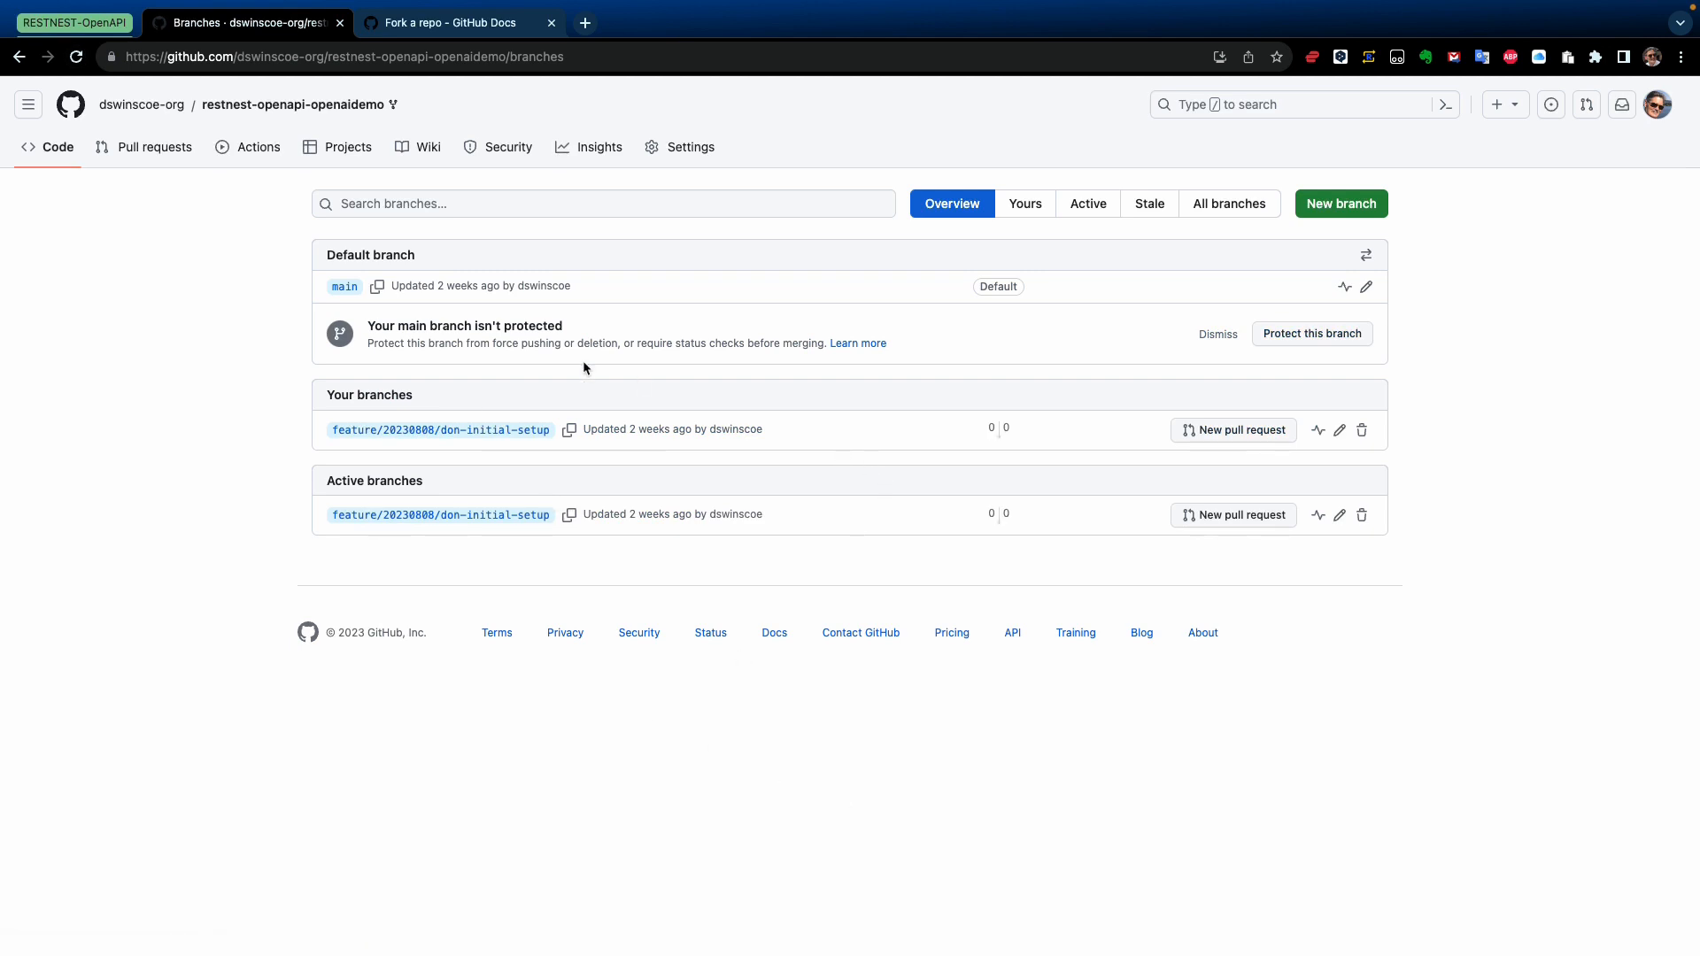
click(64, 153)
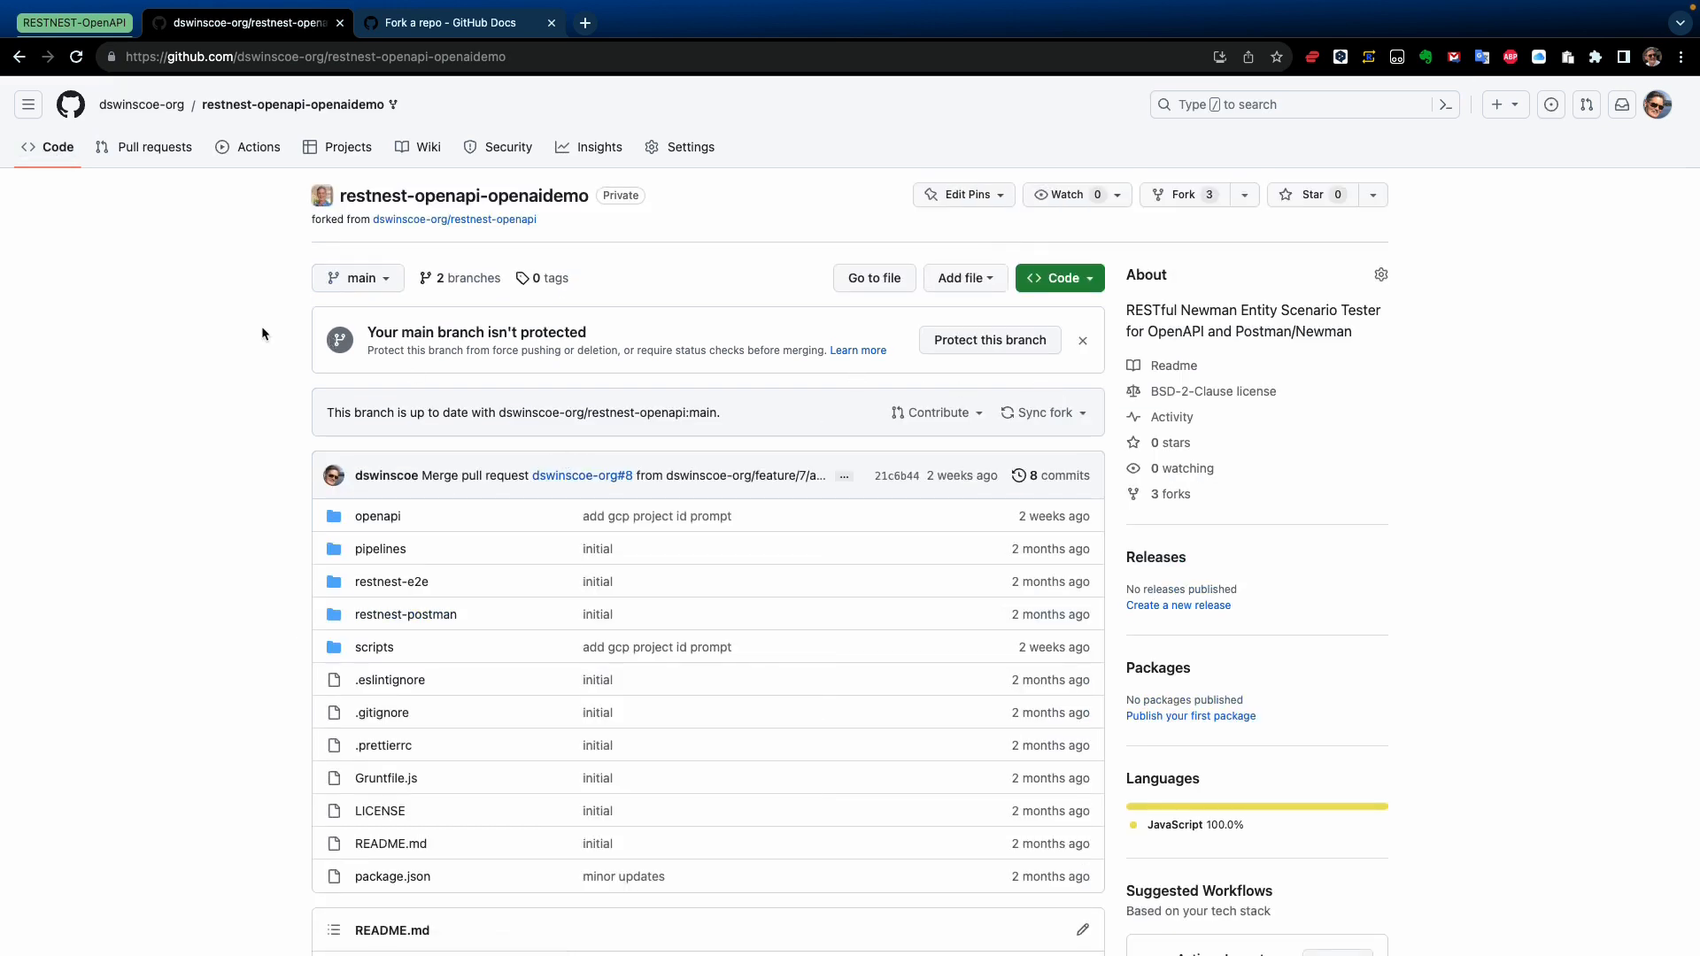
click(1092, 280)
click(1068, 437)
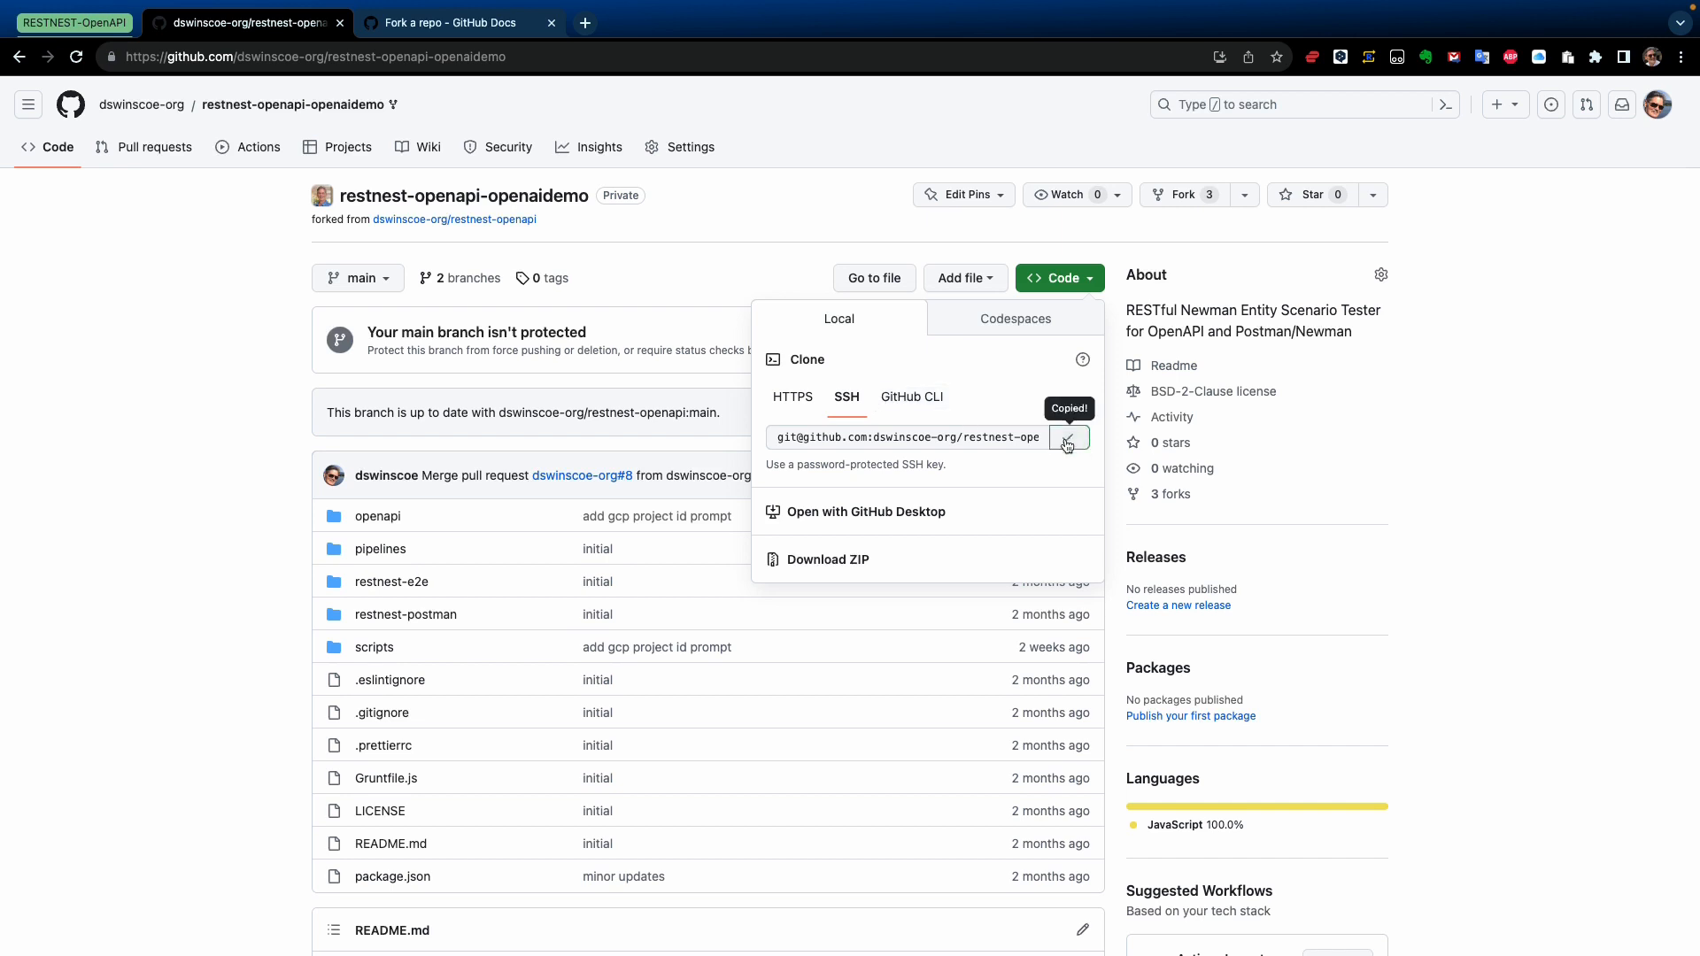
Switch to VS Code and start a Git: Clone from the copied SSH URL of the fork
key(ctrl+Right)
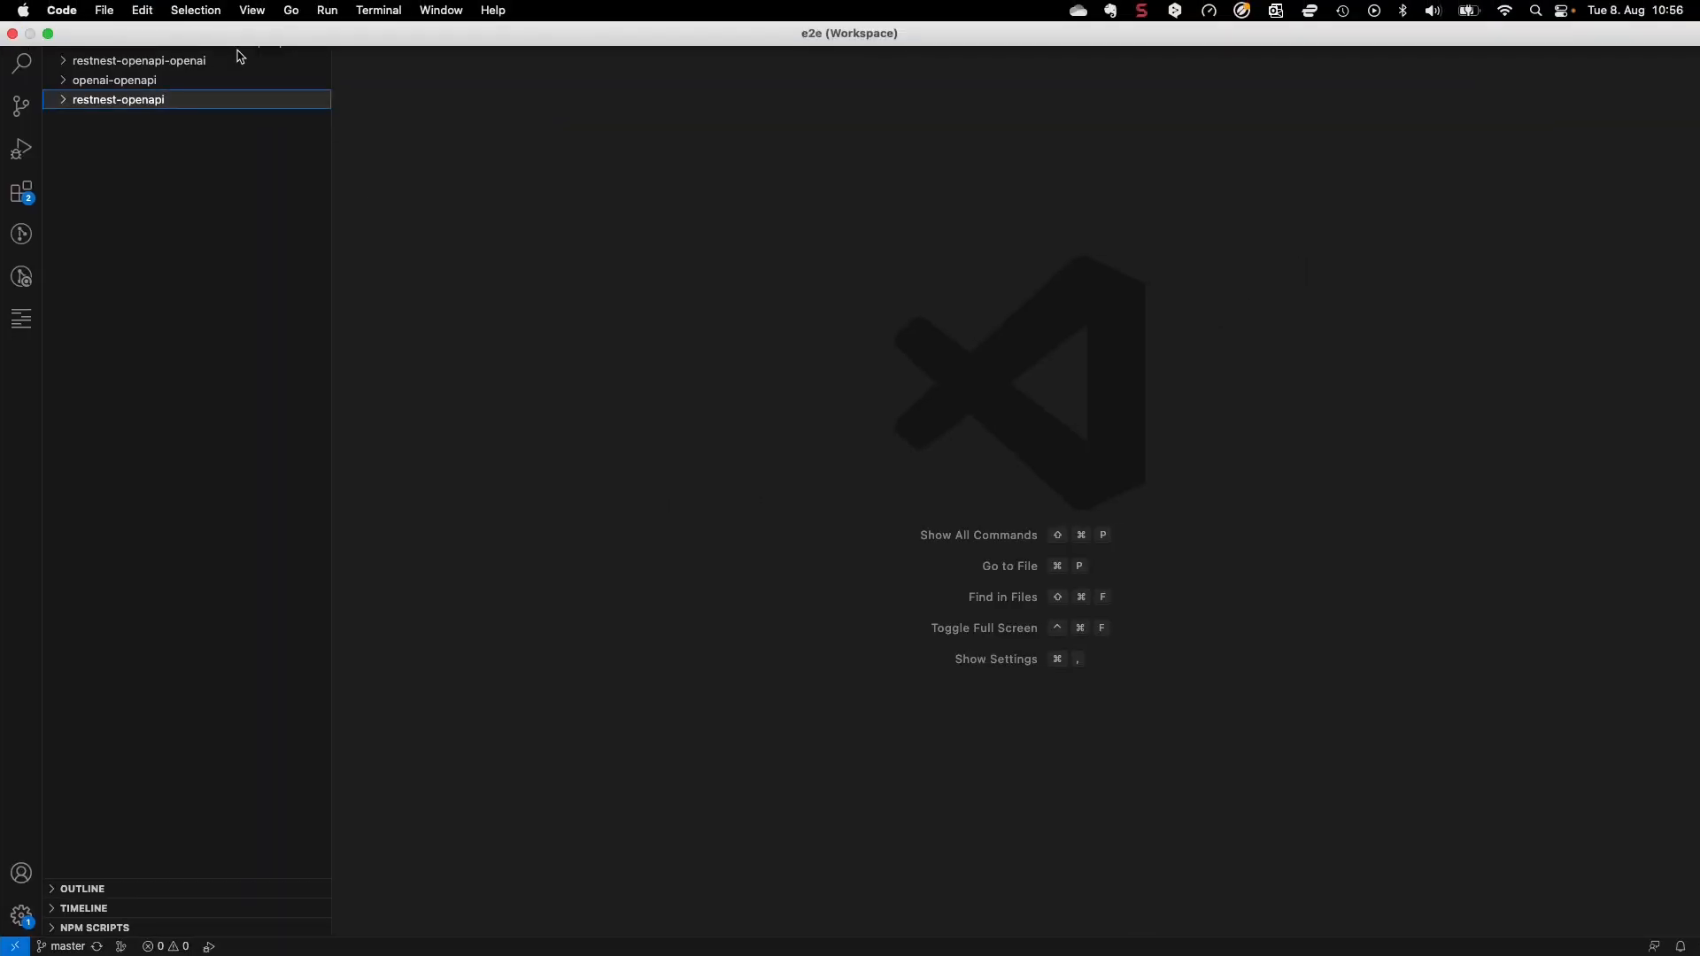
key(super+shift+p)
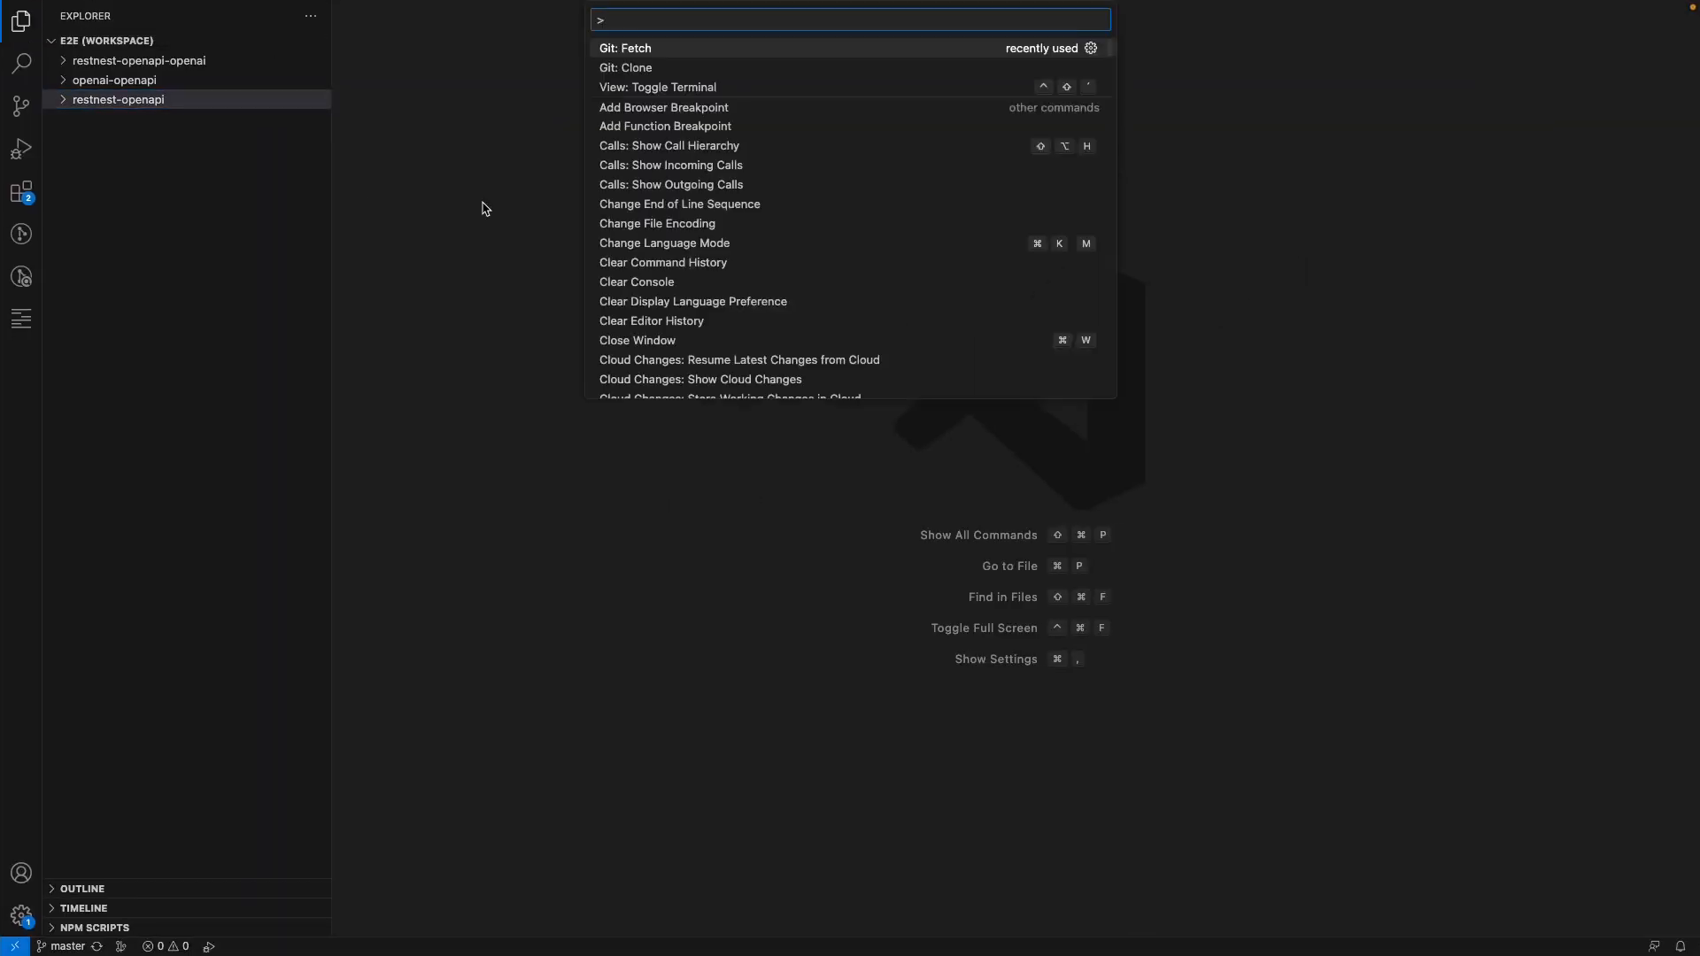
key(Down)
key(Return)
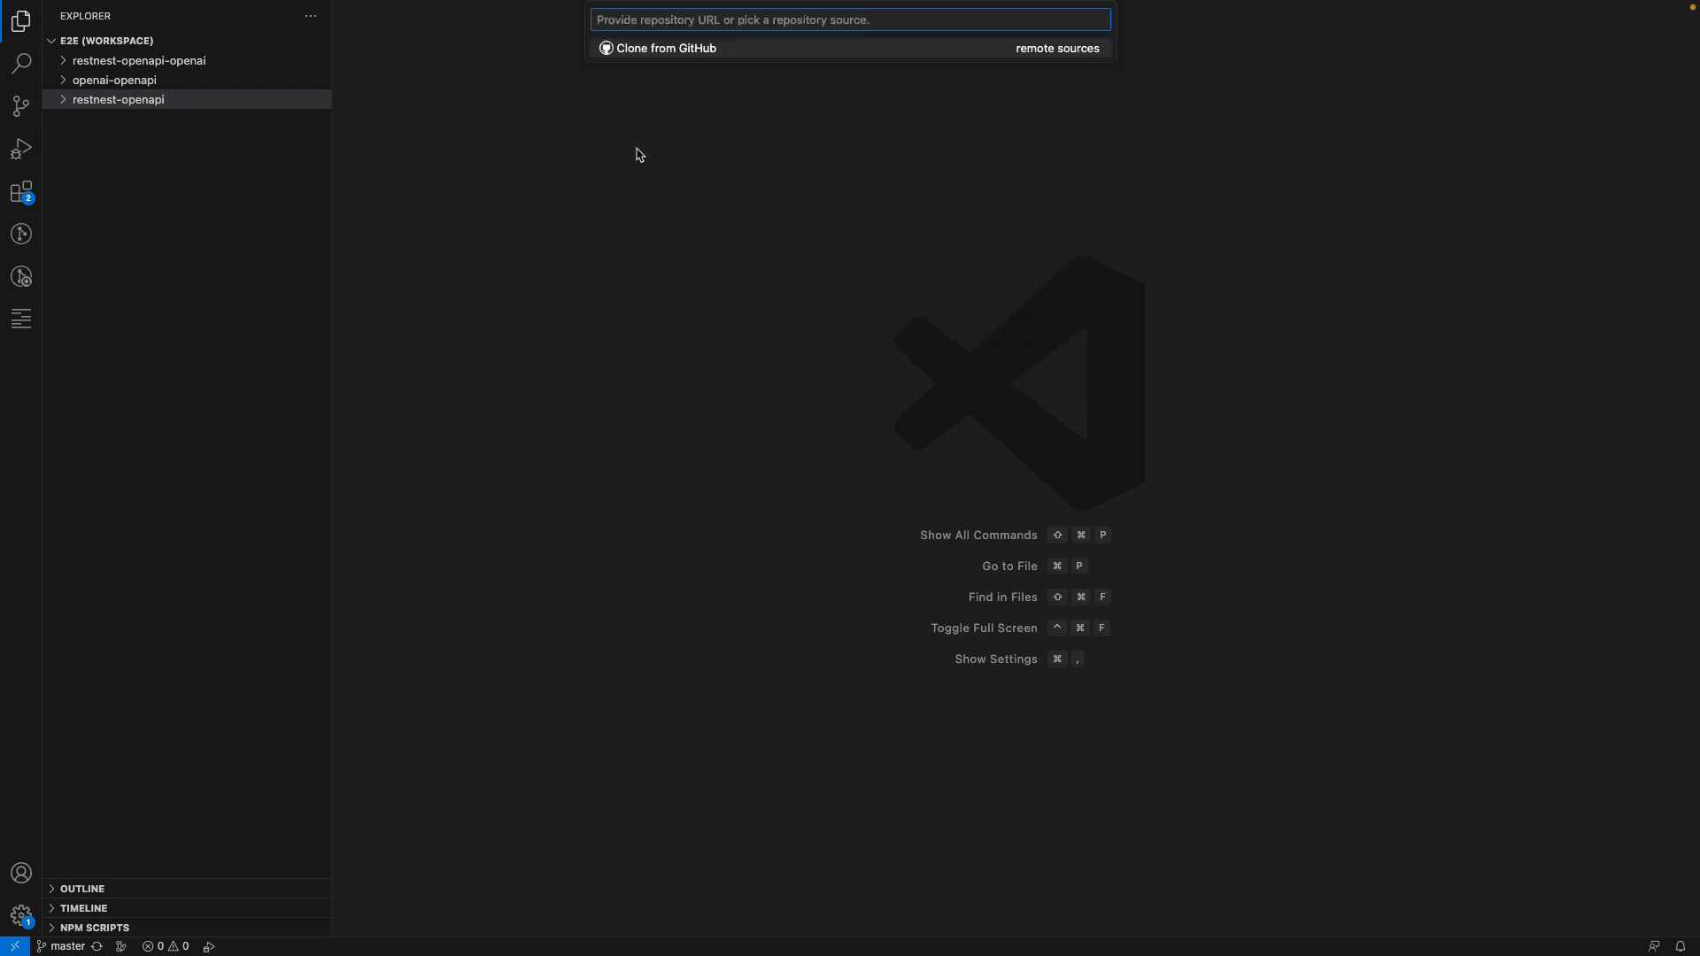
key(super+v)
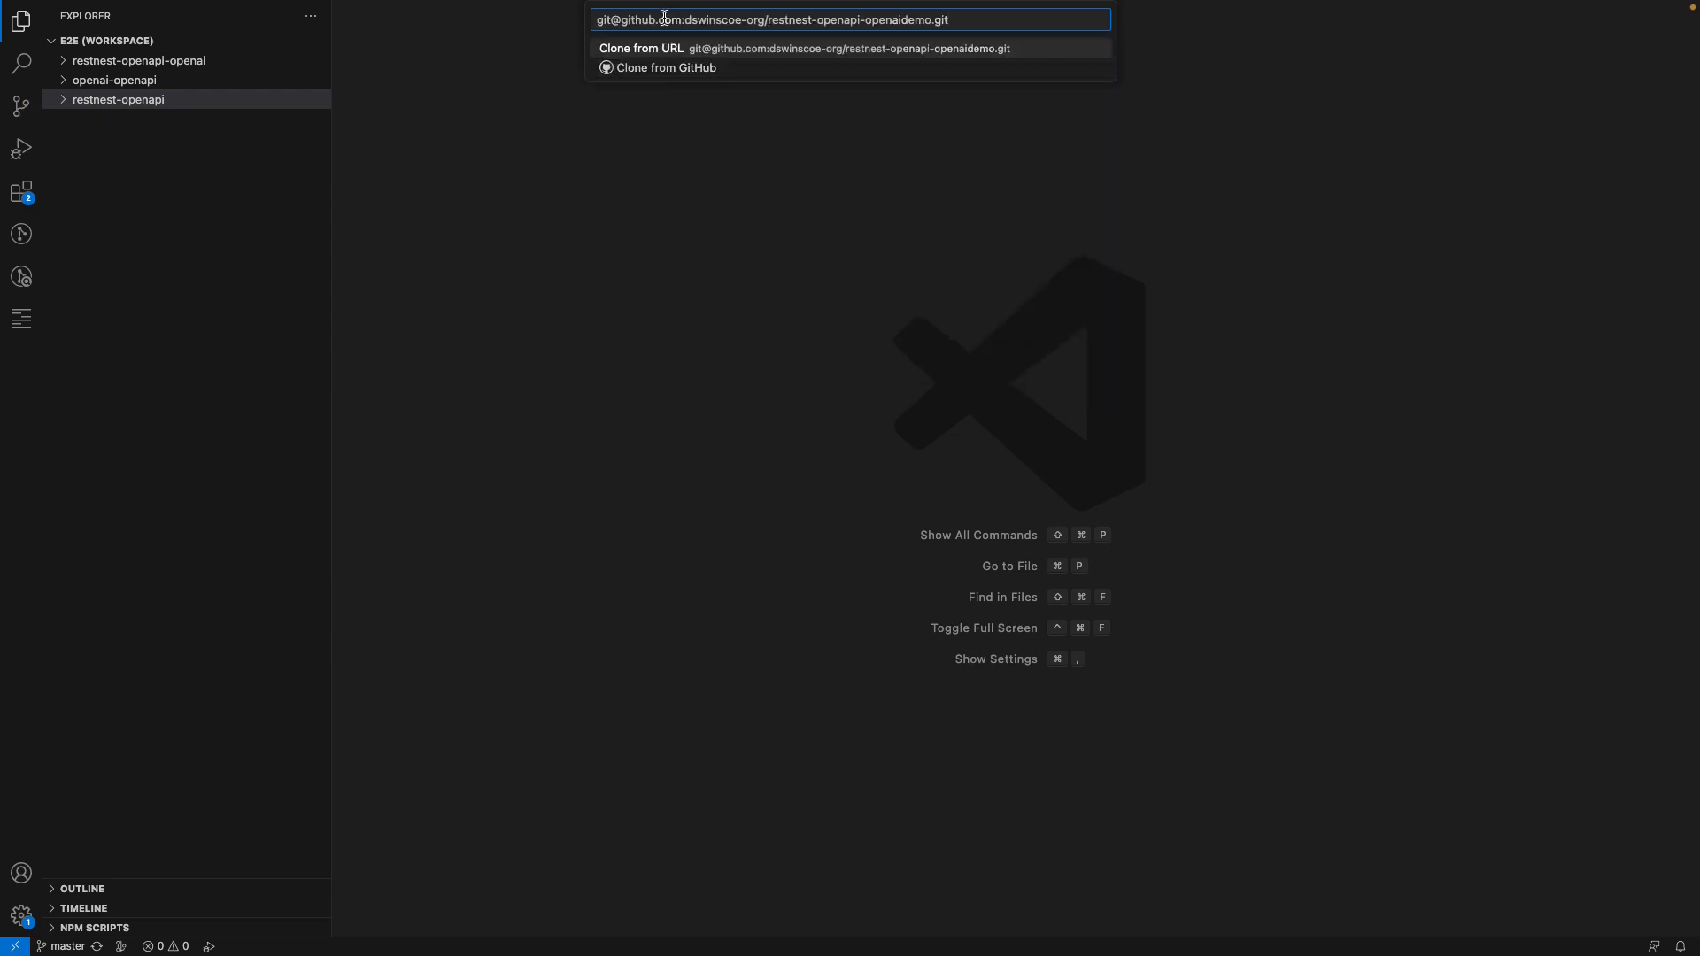
key(Return)
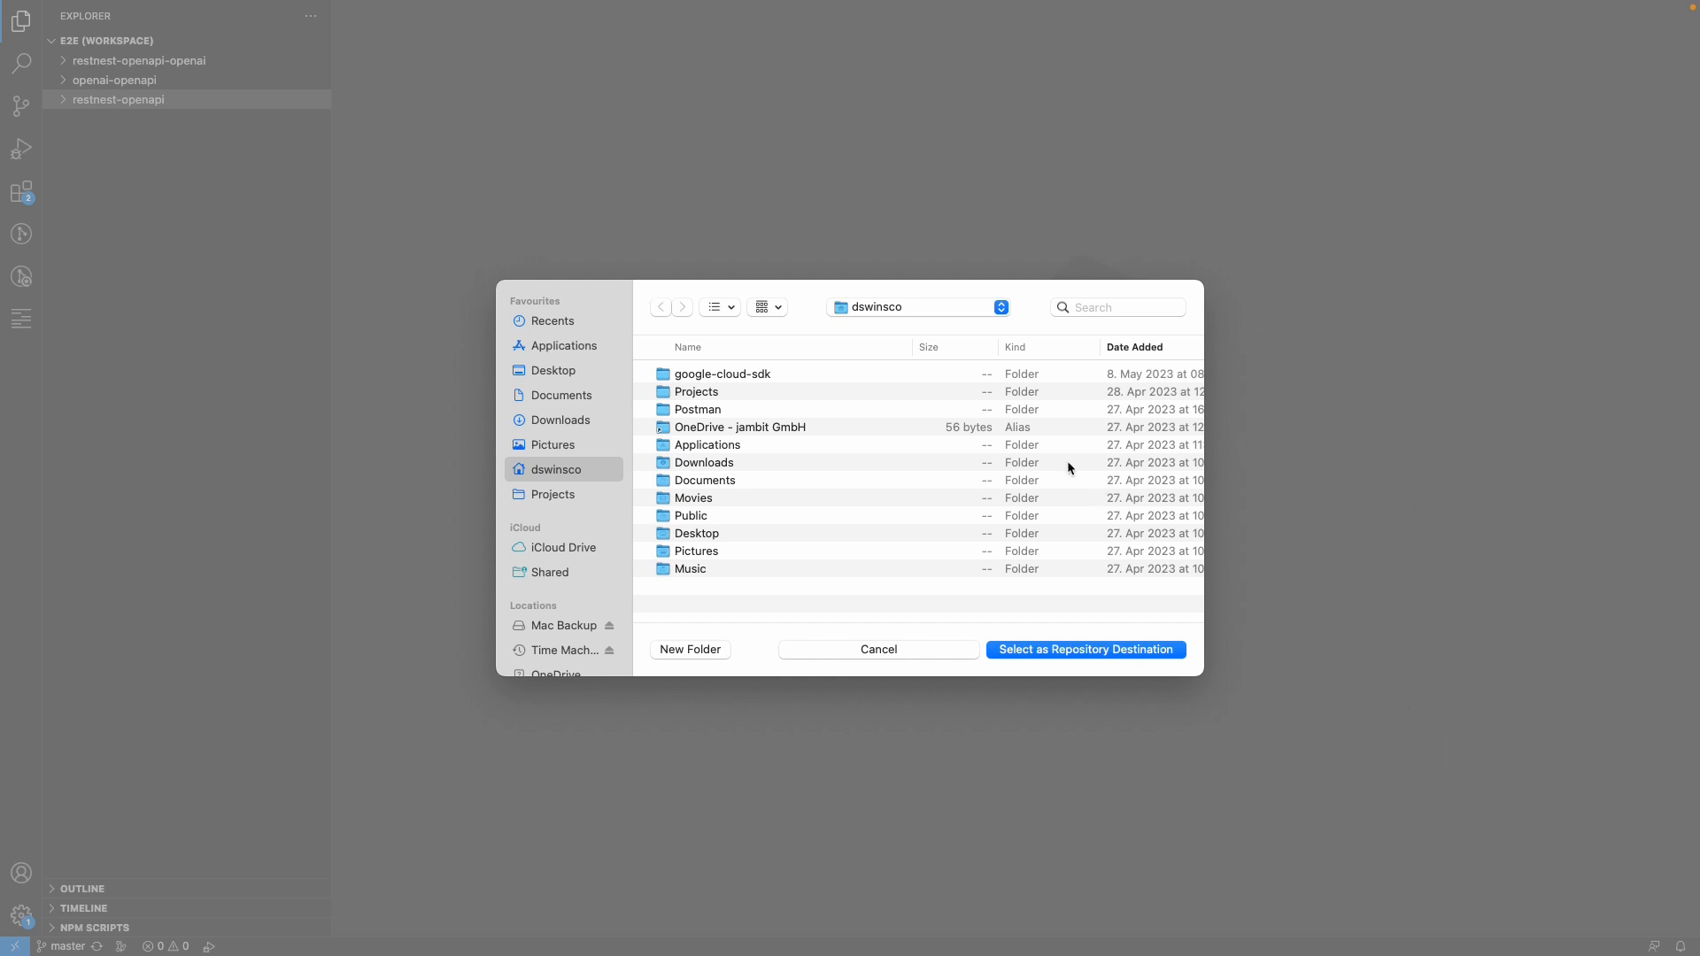
Choose the Projects folder as clone destination and add the cloned repository to the workspace
click(700, 396)
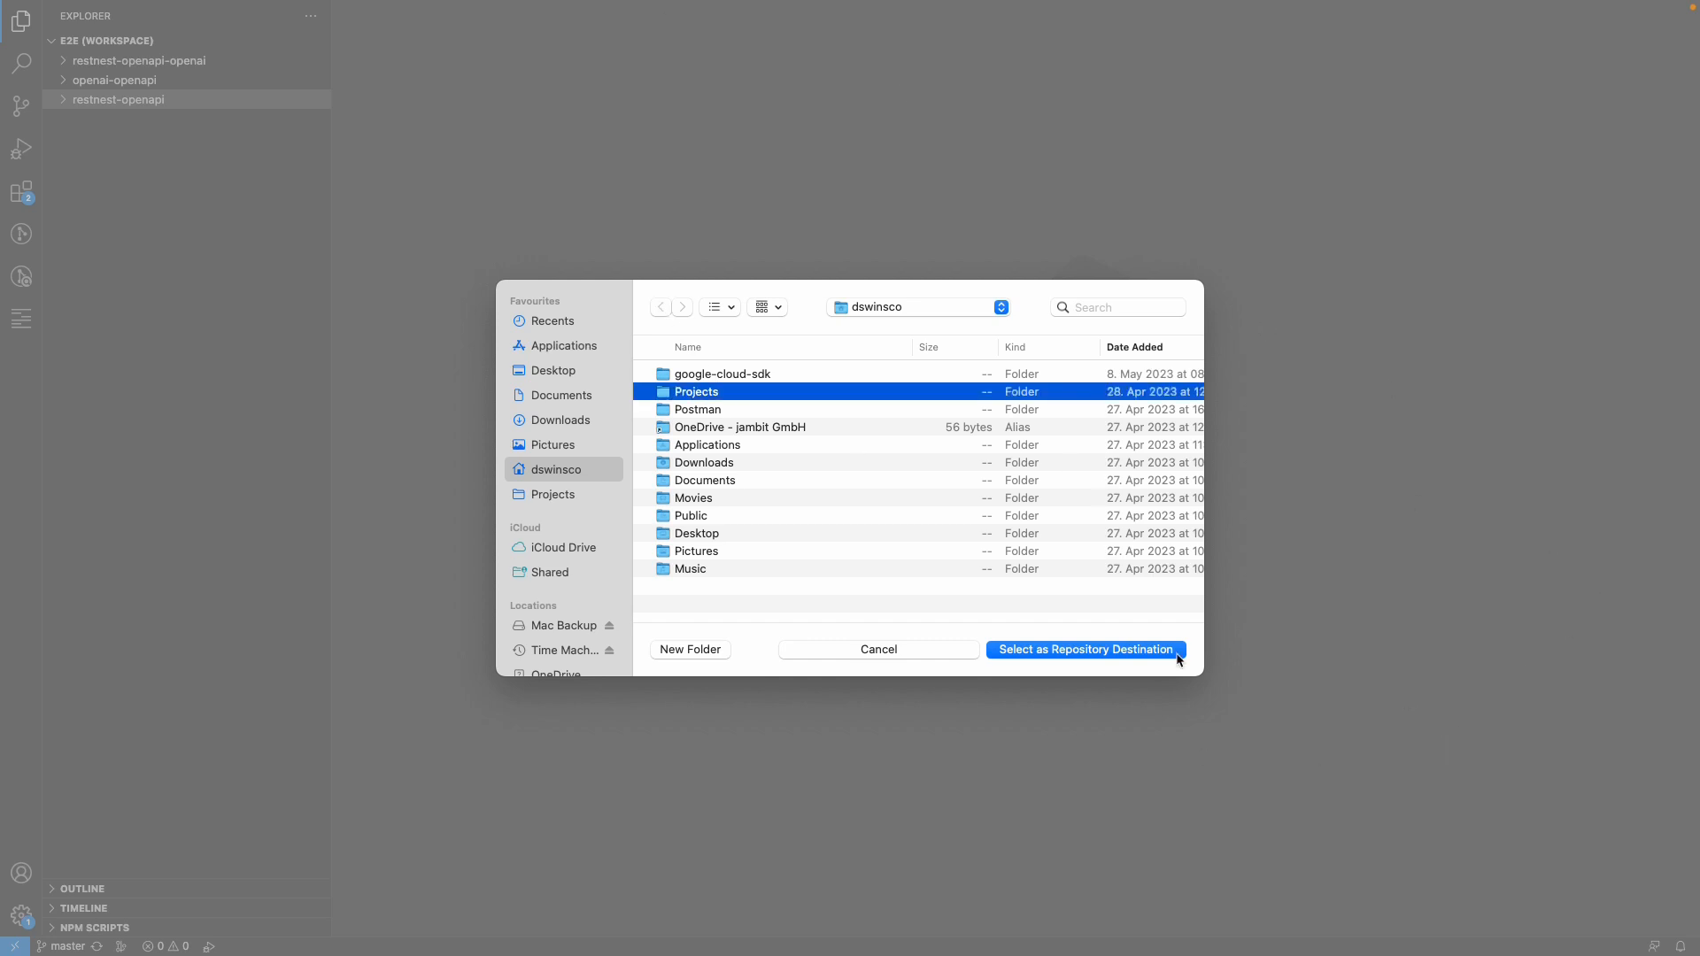
click(1086, 649)
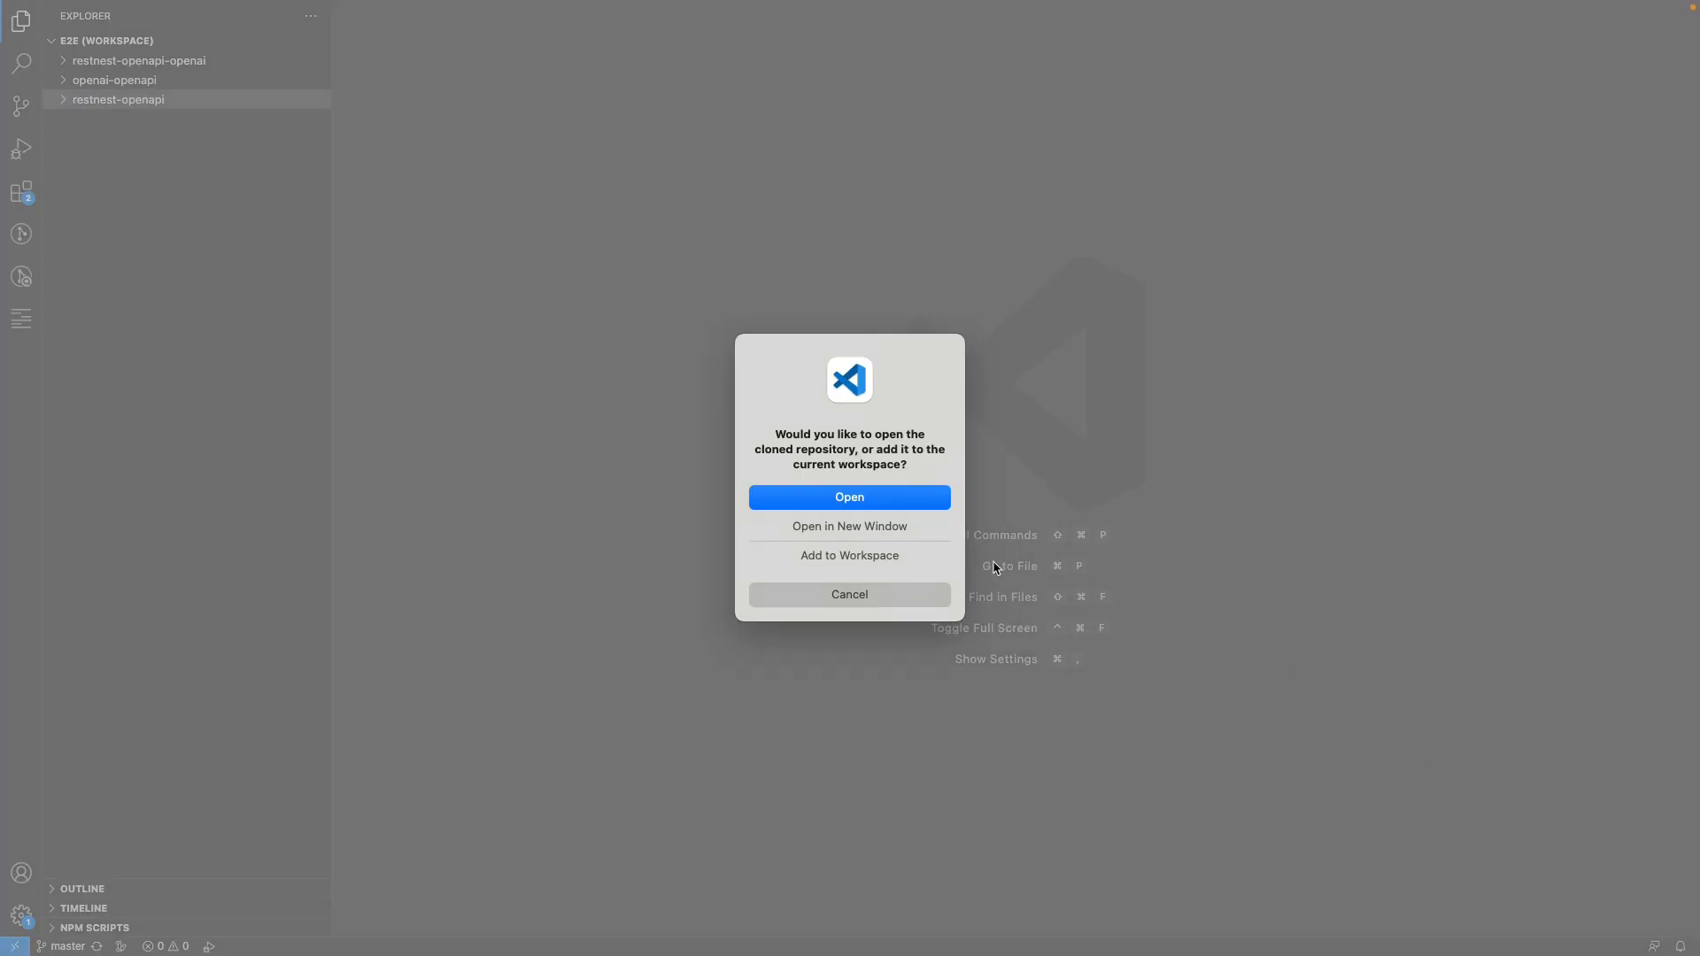
click(846, 558)
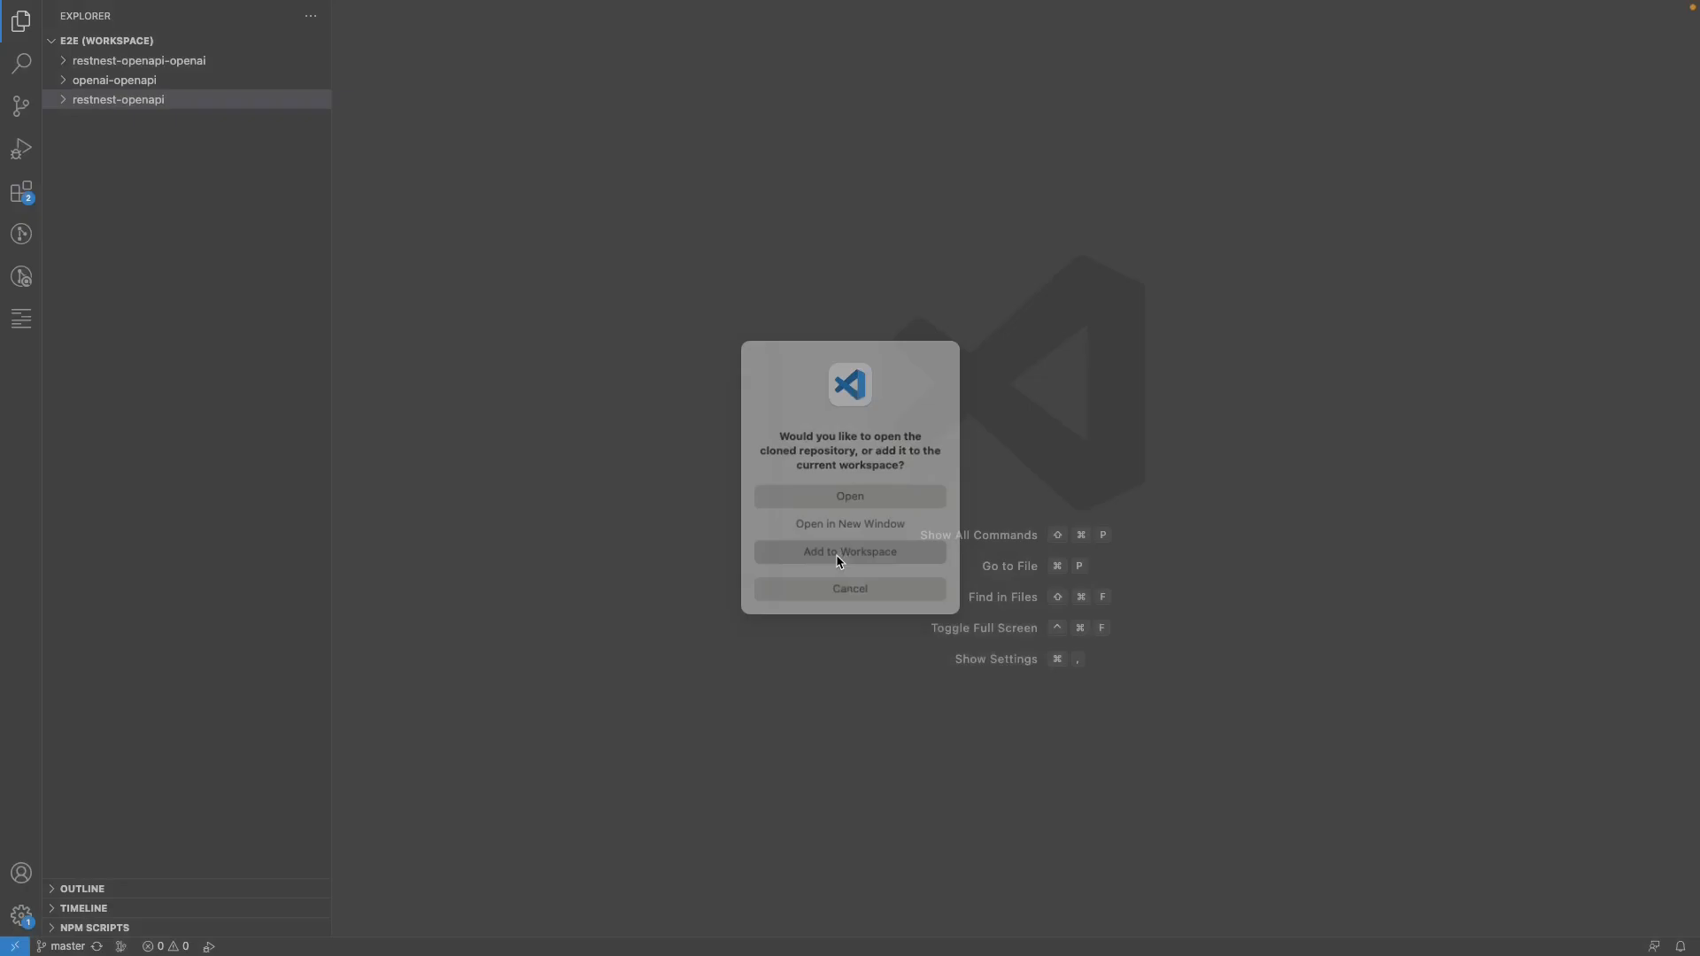
click(1029, 540)
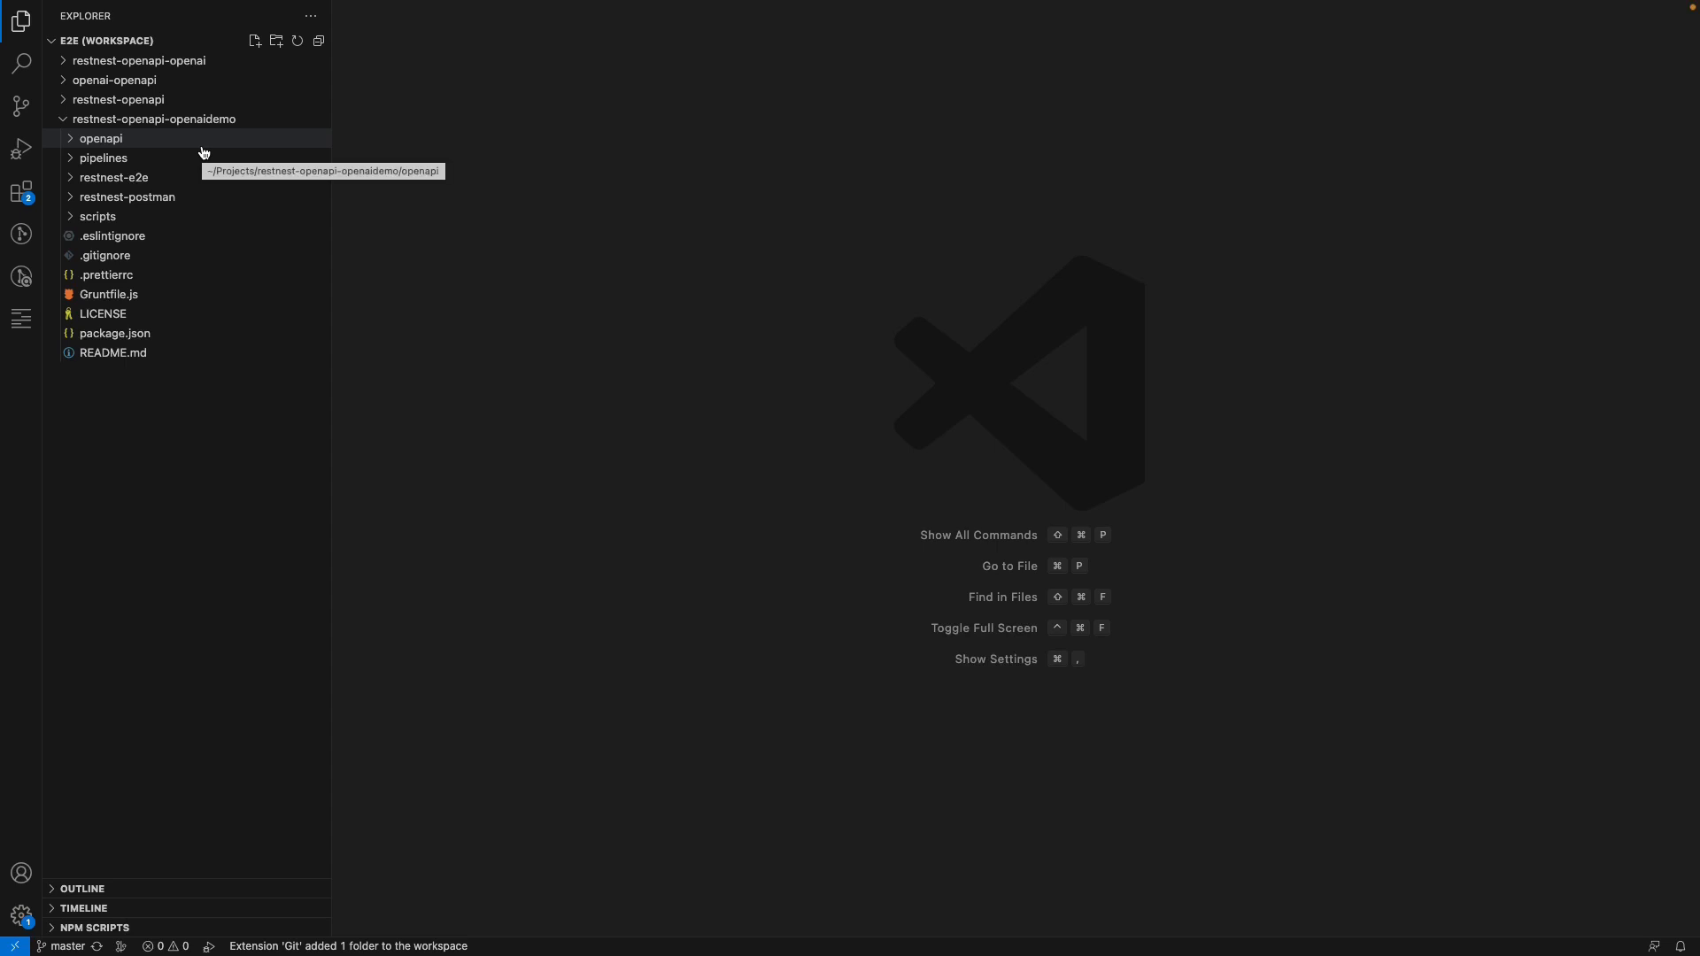
Check out the remote branch origin/feature/20230808/don-initial-setup in the restnest-openapi-openaidemo repository
click(19, 108)
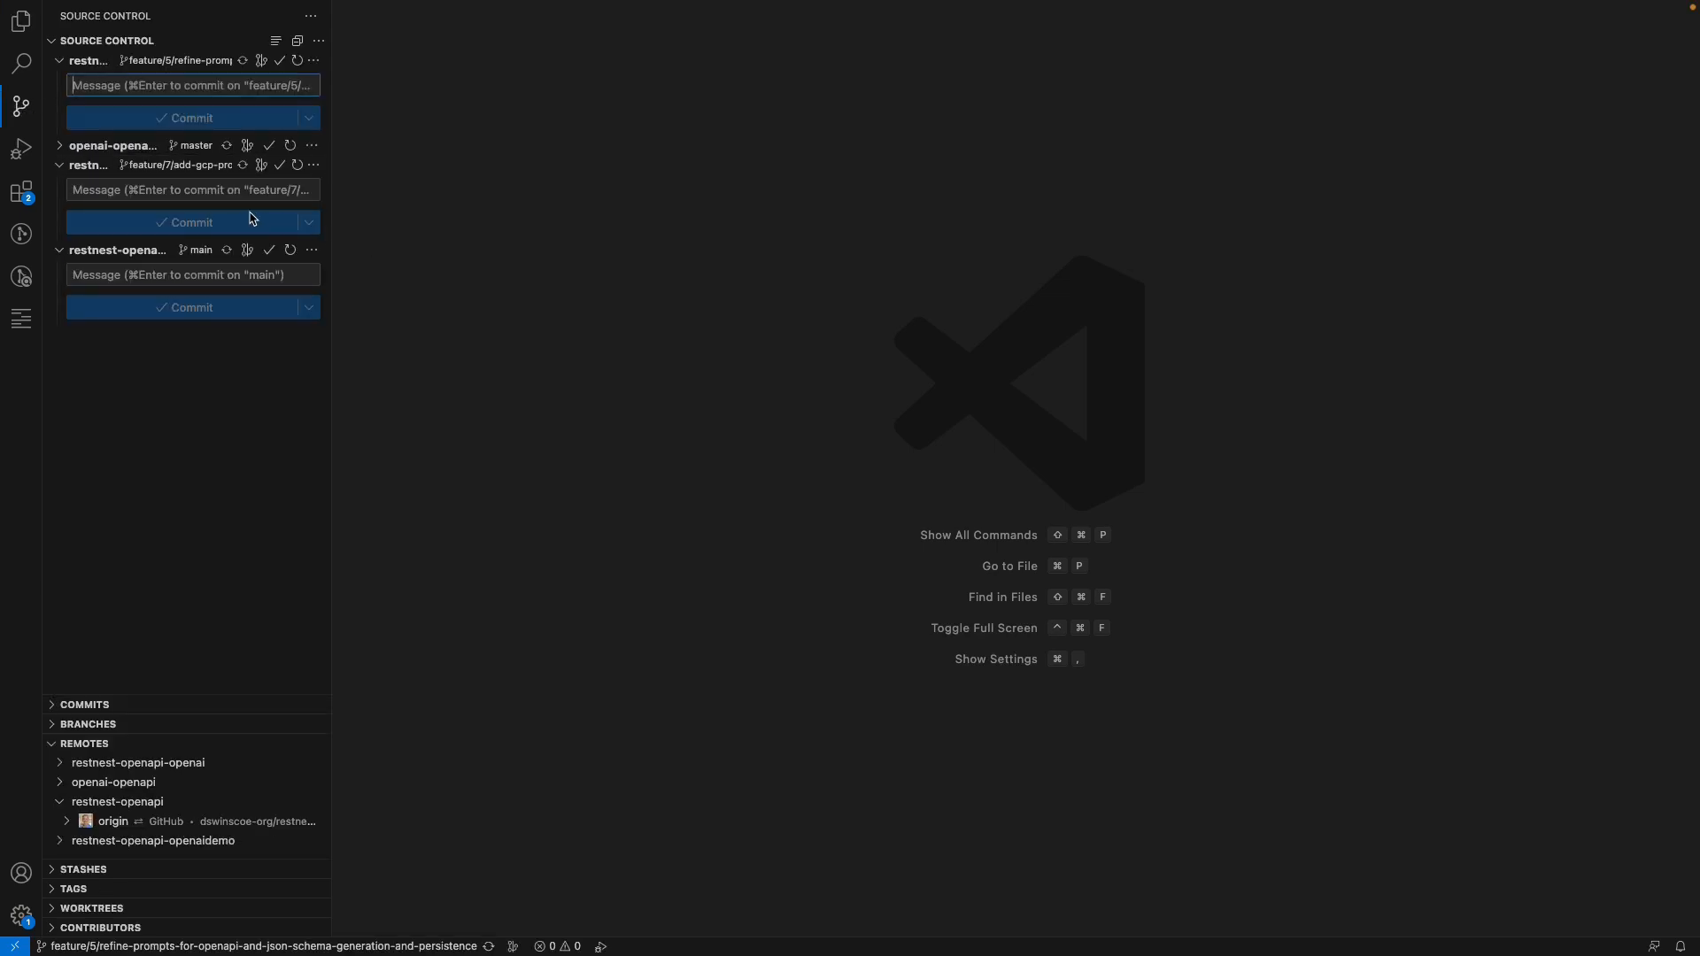
drag(332, 177, 588, 191)
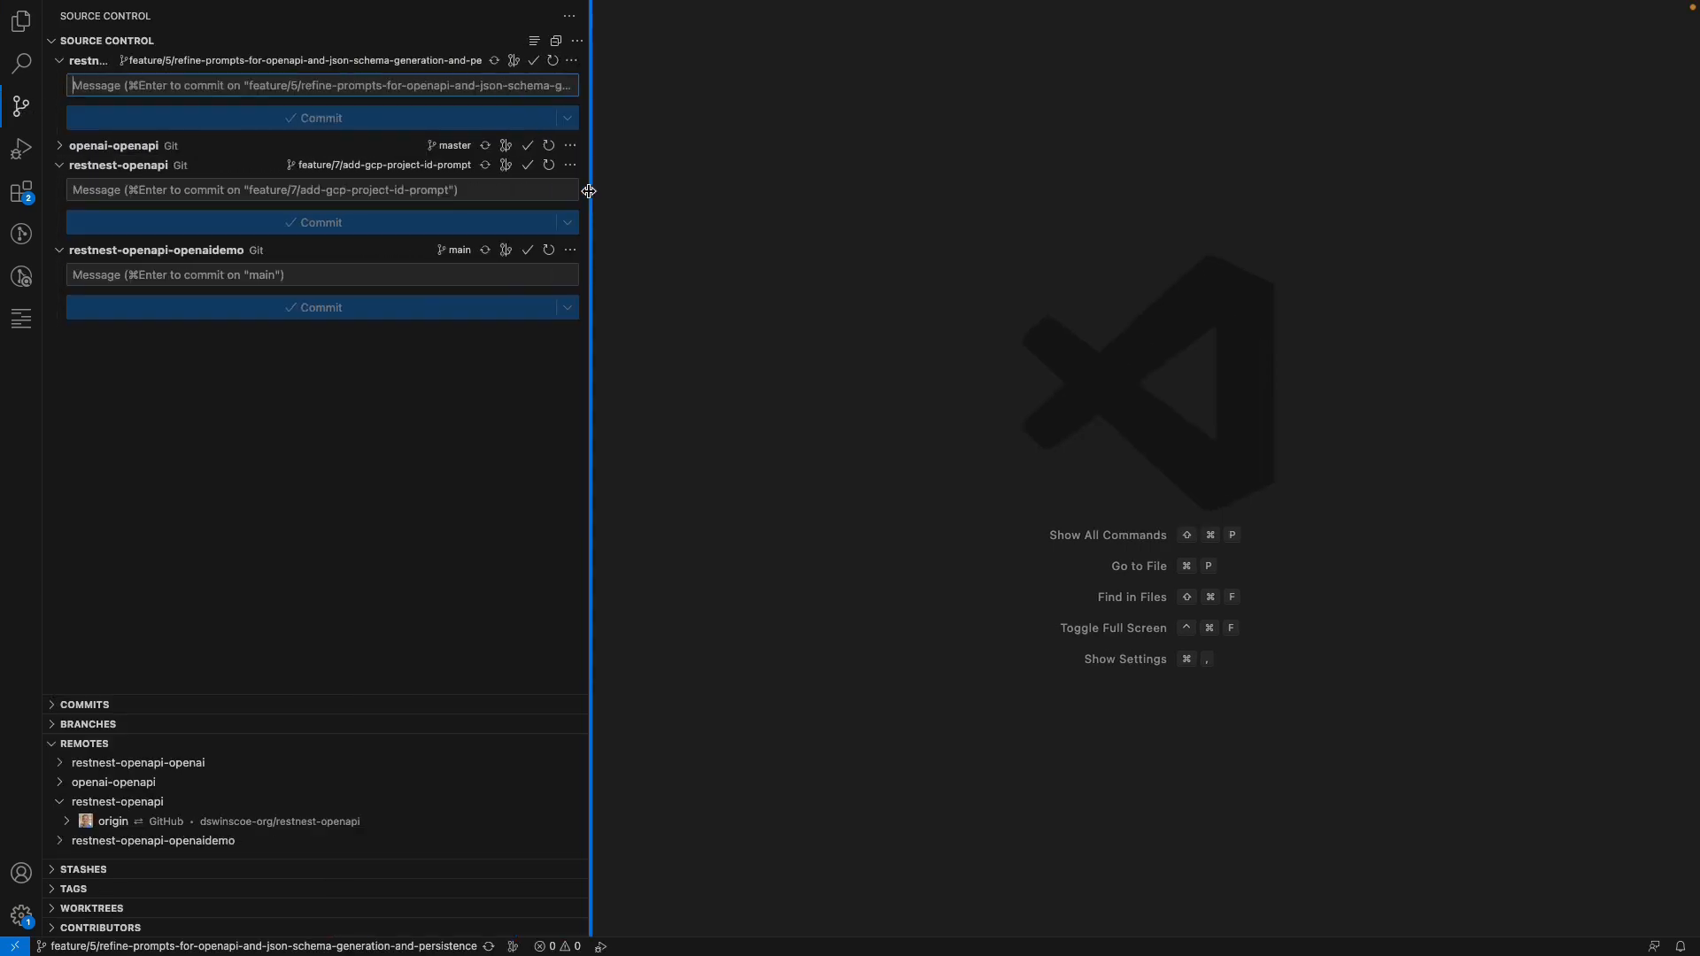
click(454, 253)
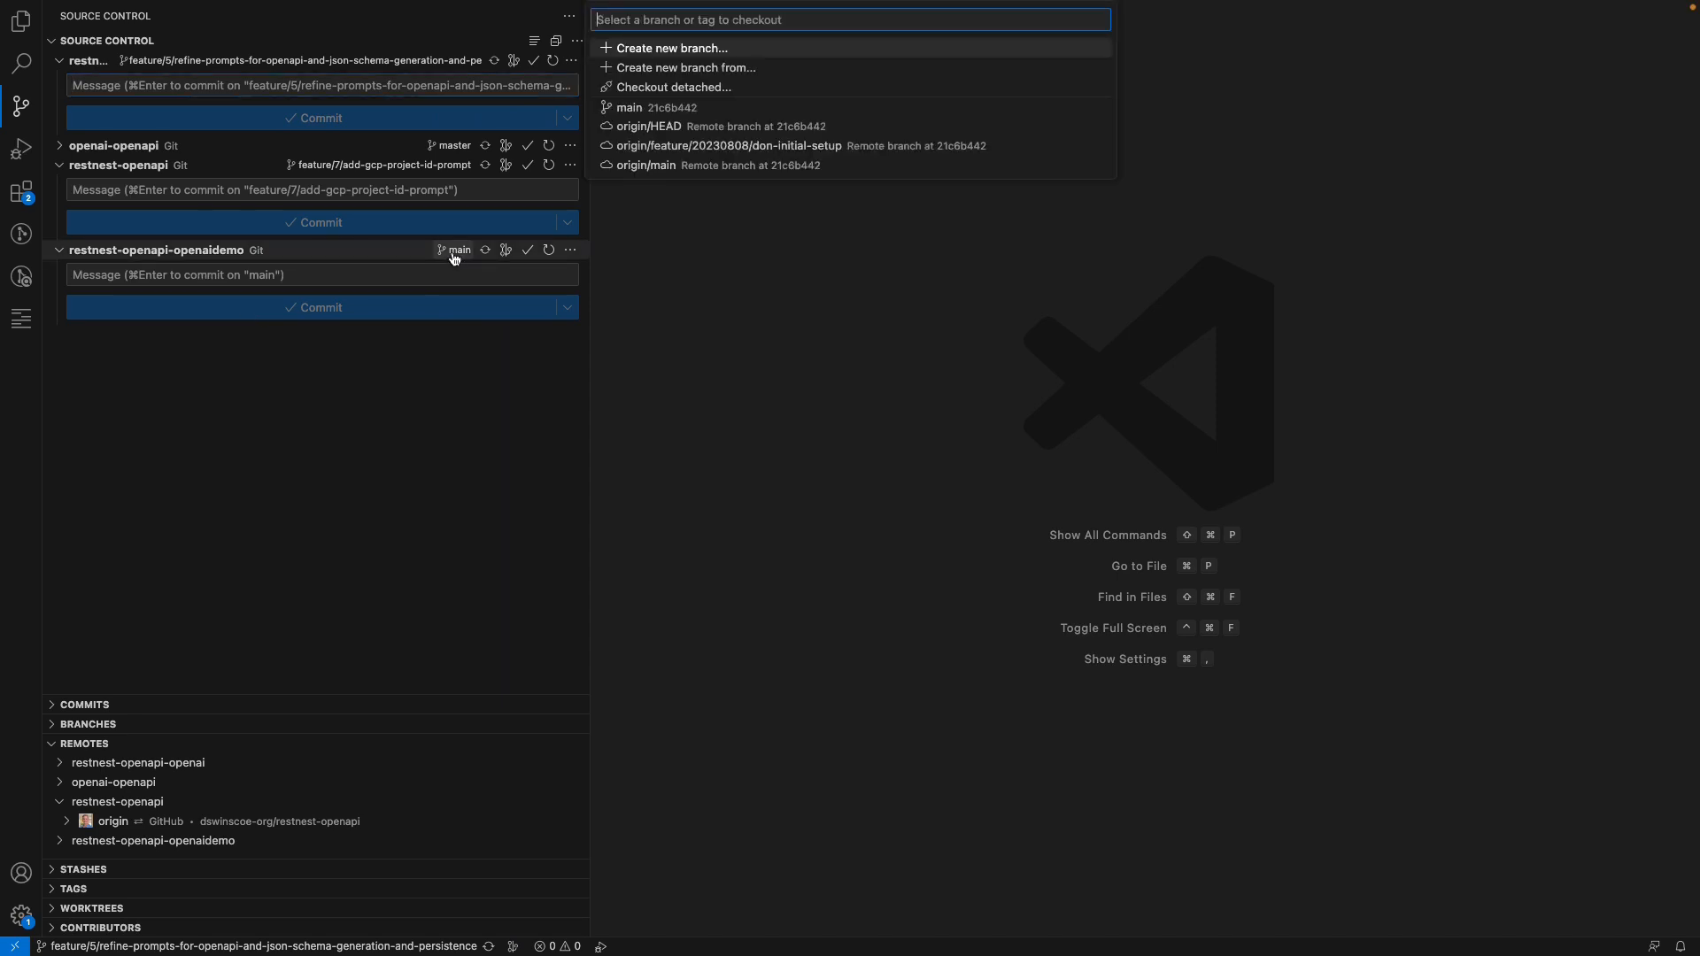
click(779, 146)
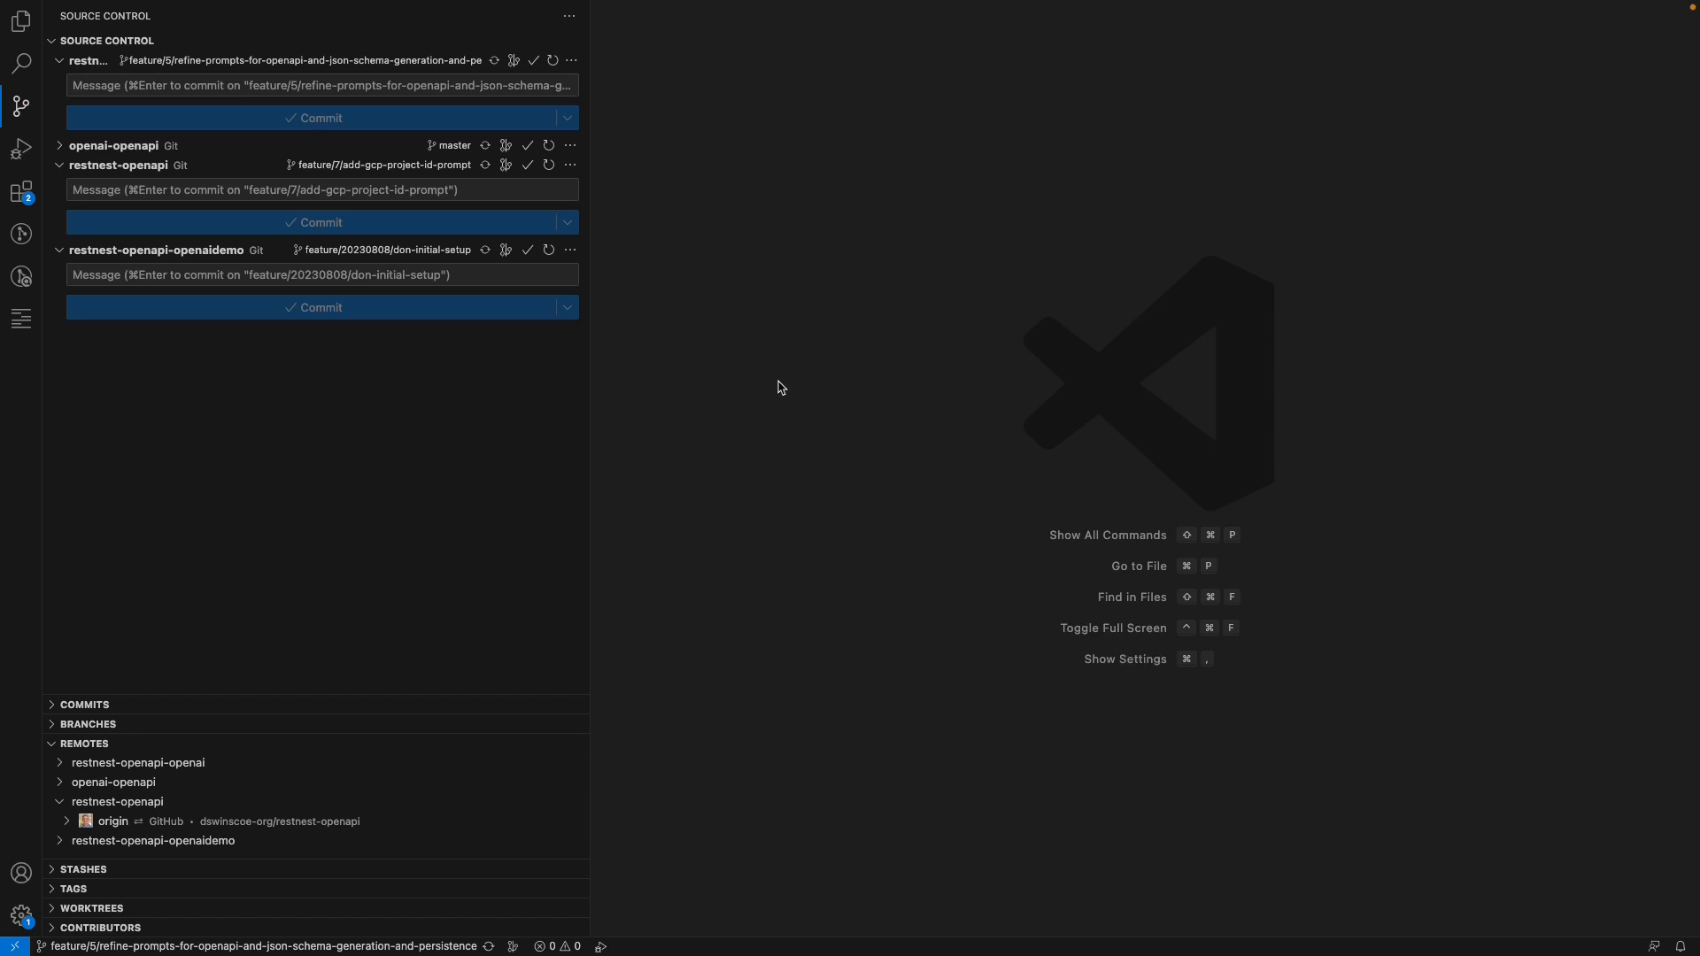
Review the cloned repository's files and package.json, then expand its NPM scripts list
click(20, 21)
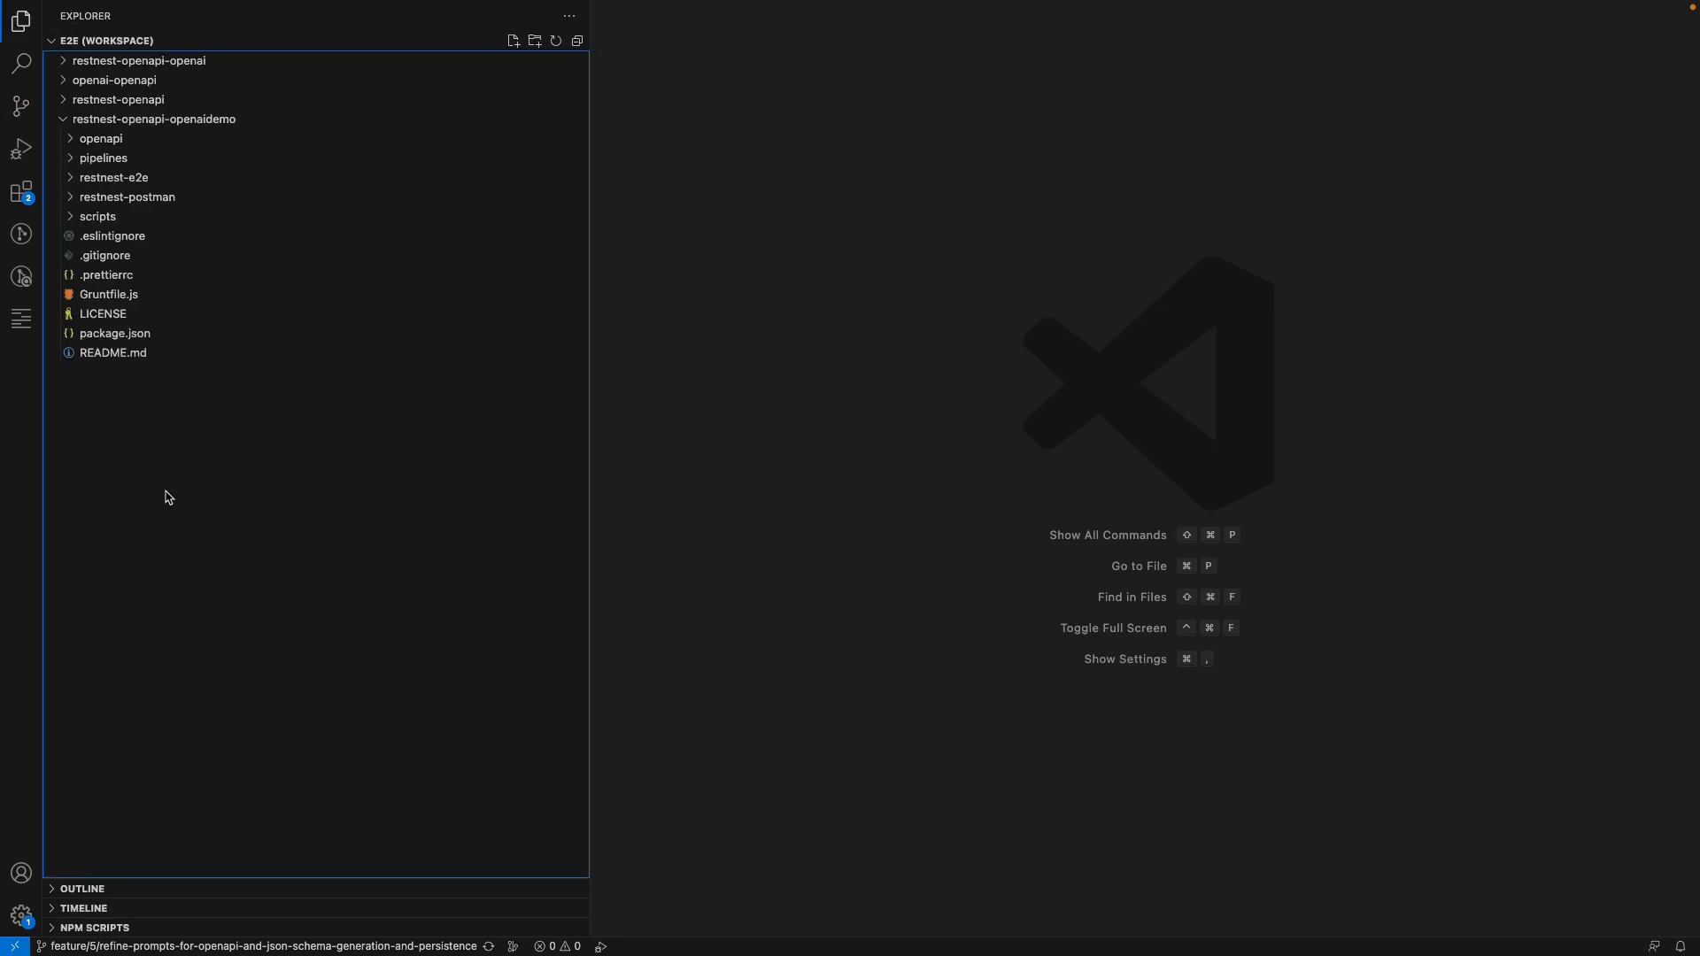
click(152, 139)
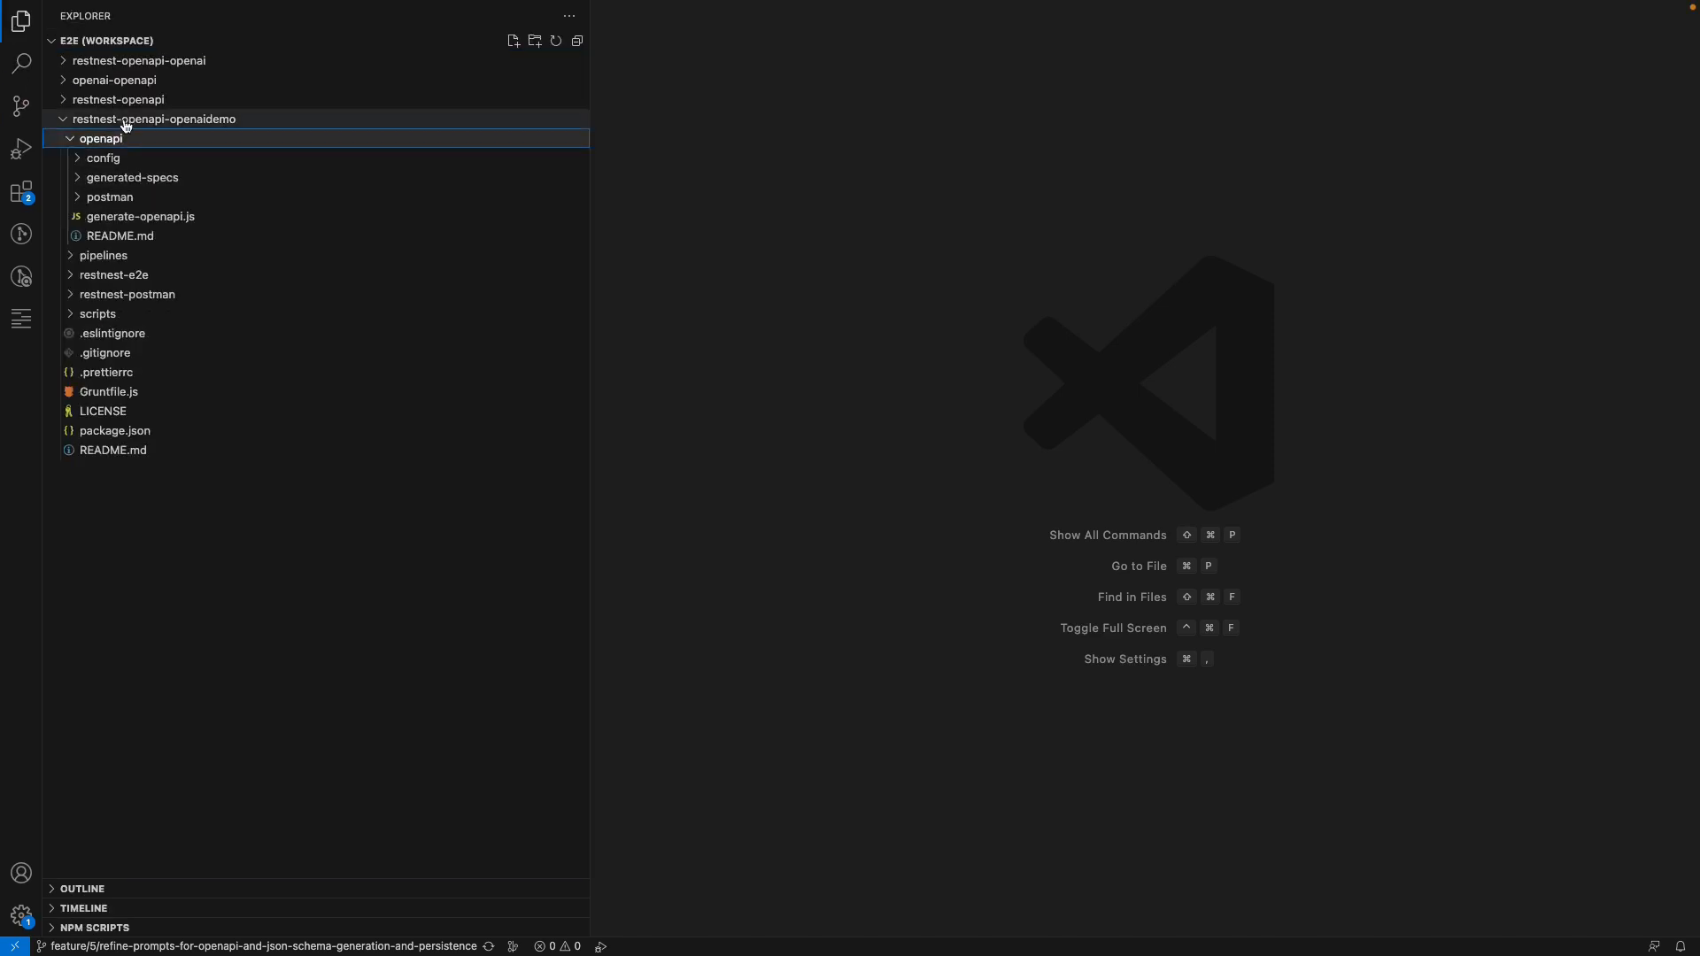
click(126, 125)
click(62, 122)
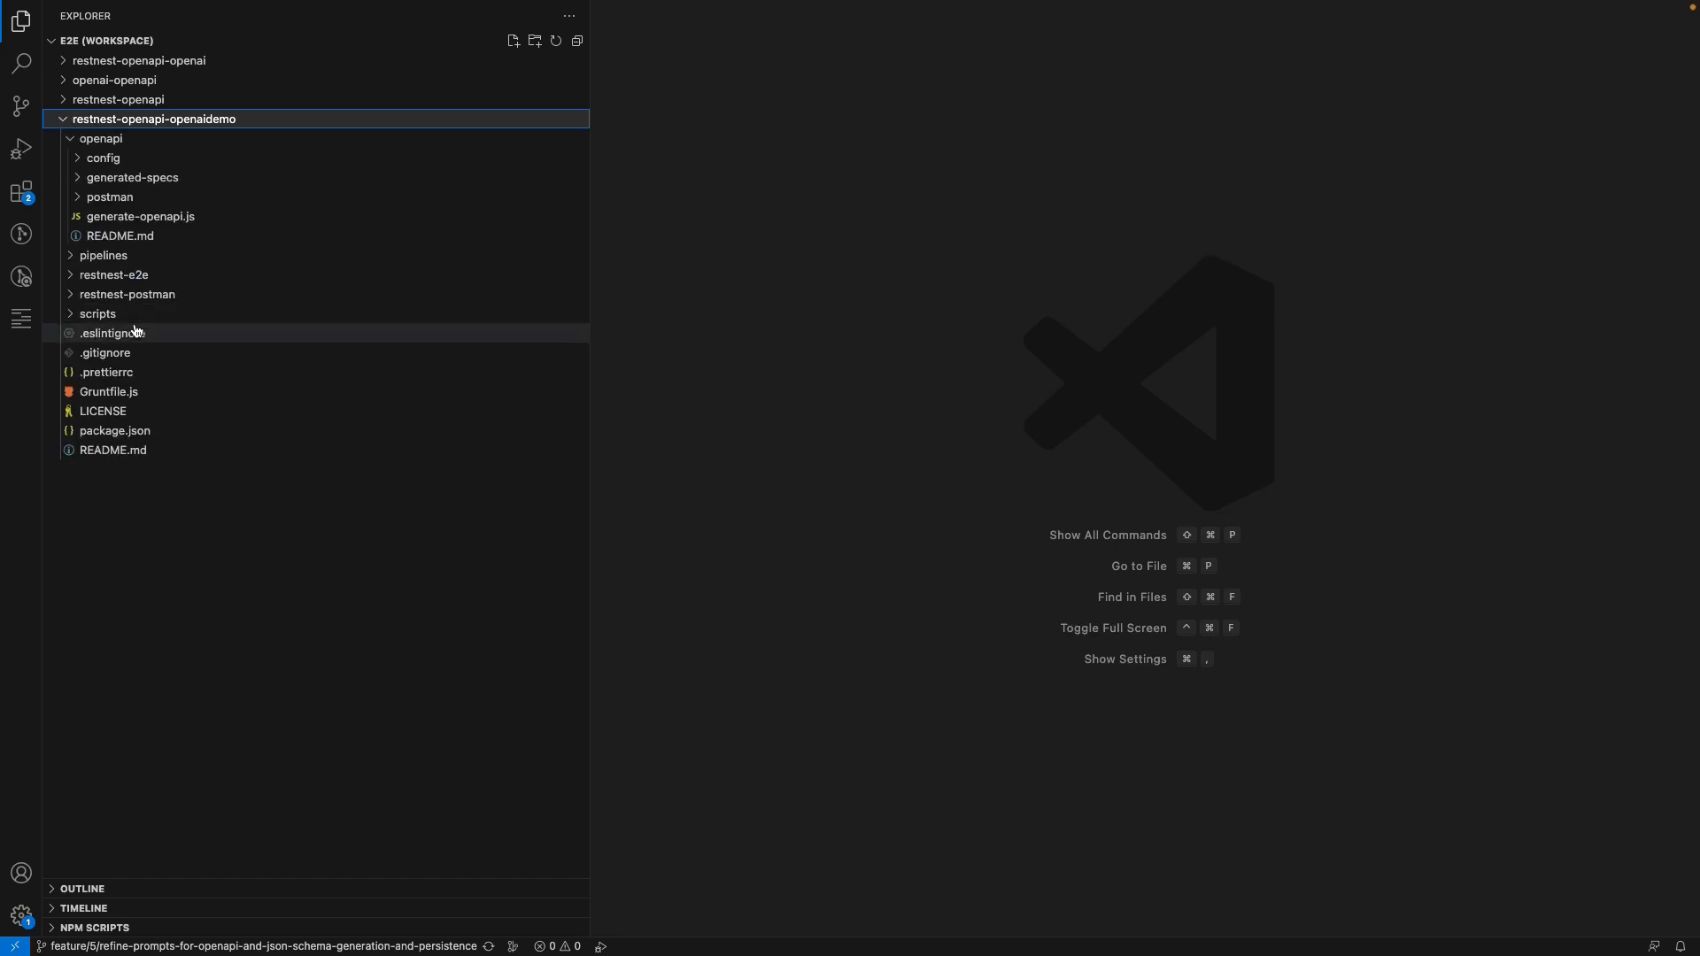
click(115, 431)
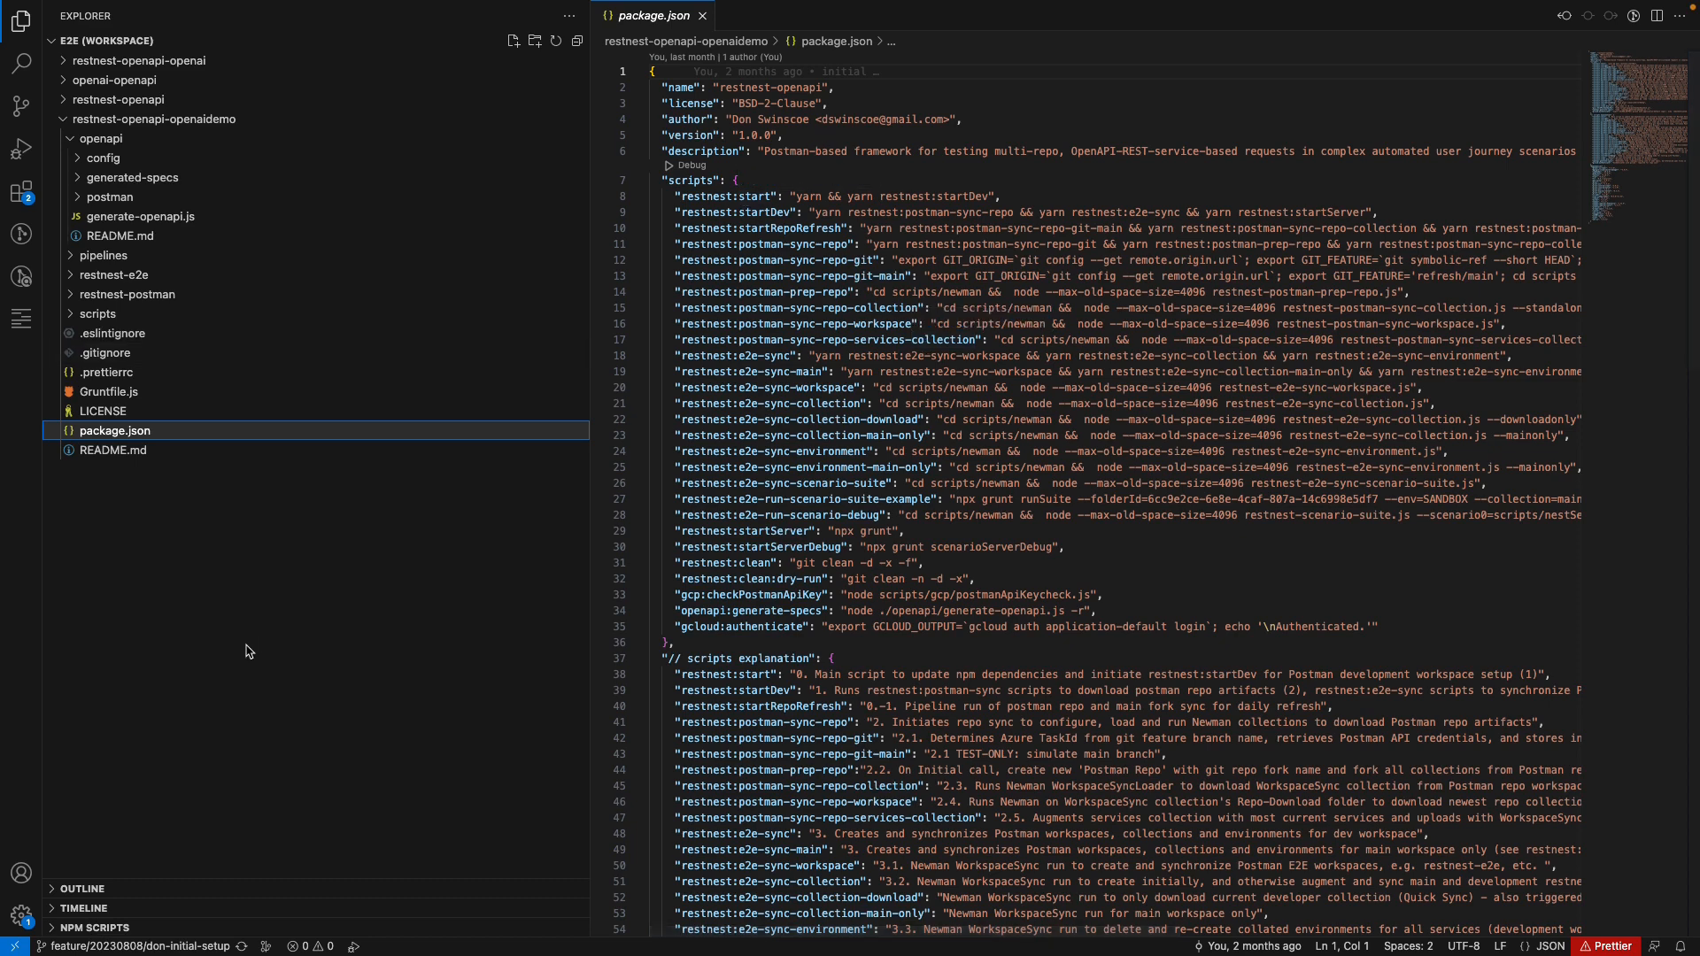
click(702, 16)
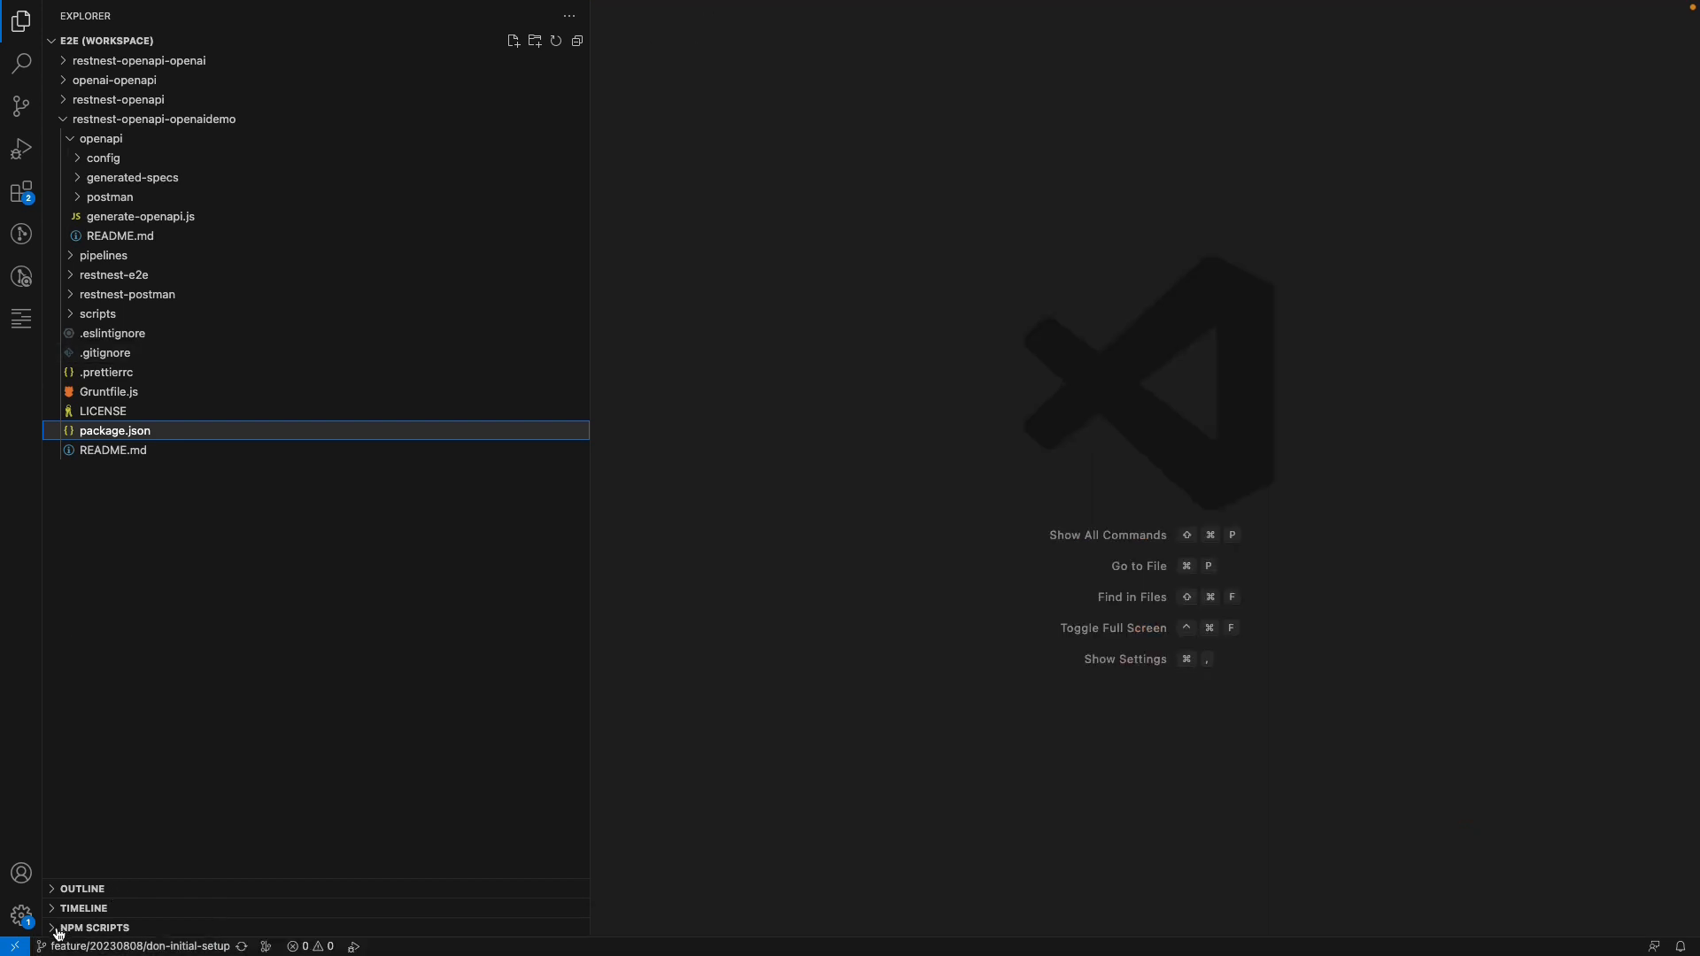
click(98, 927)
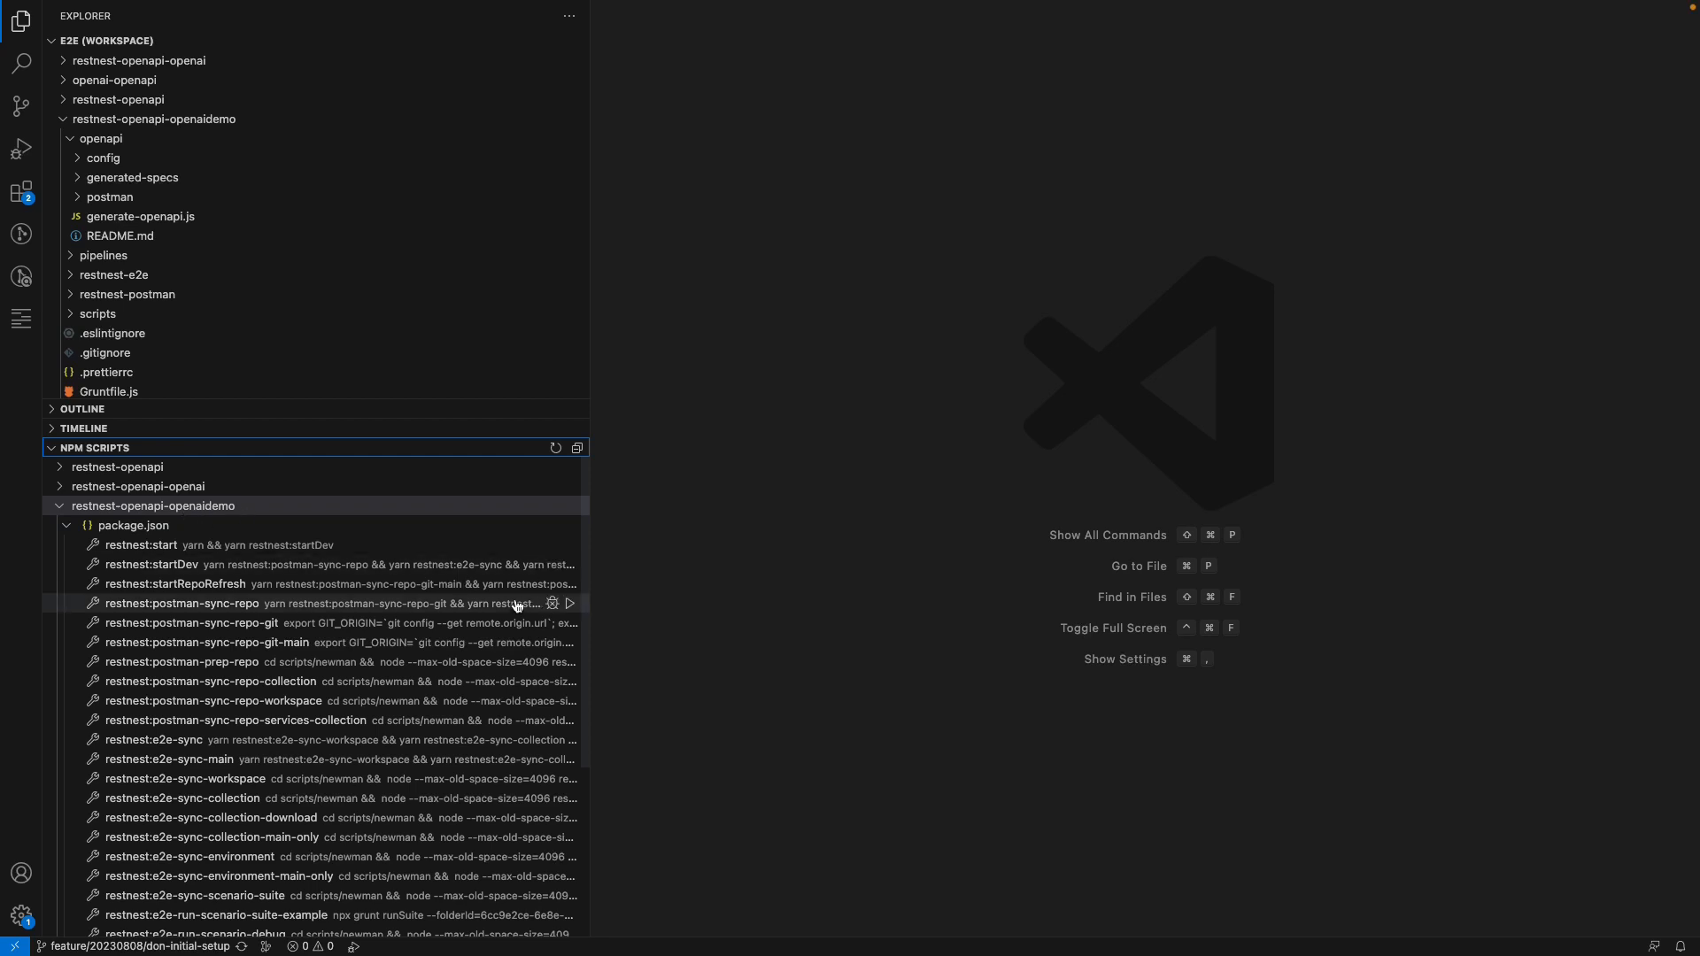
mouse_move(314, 545)
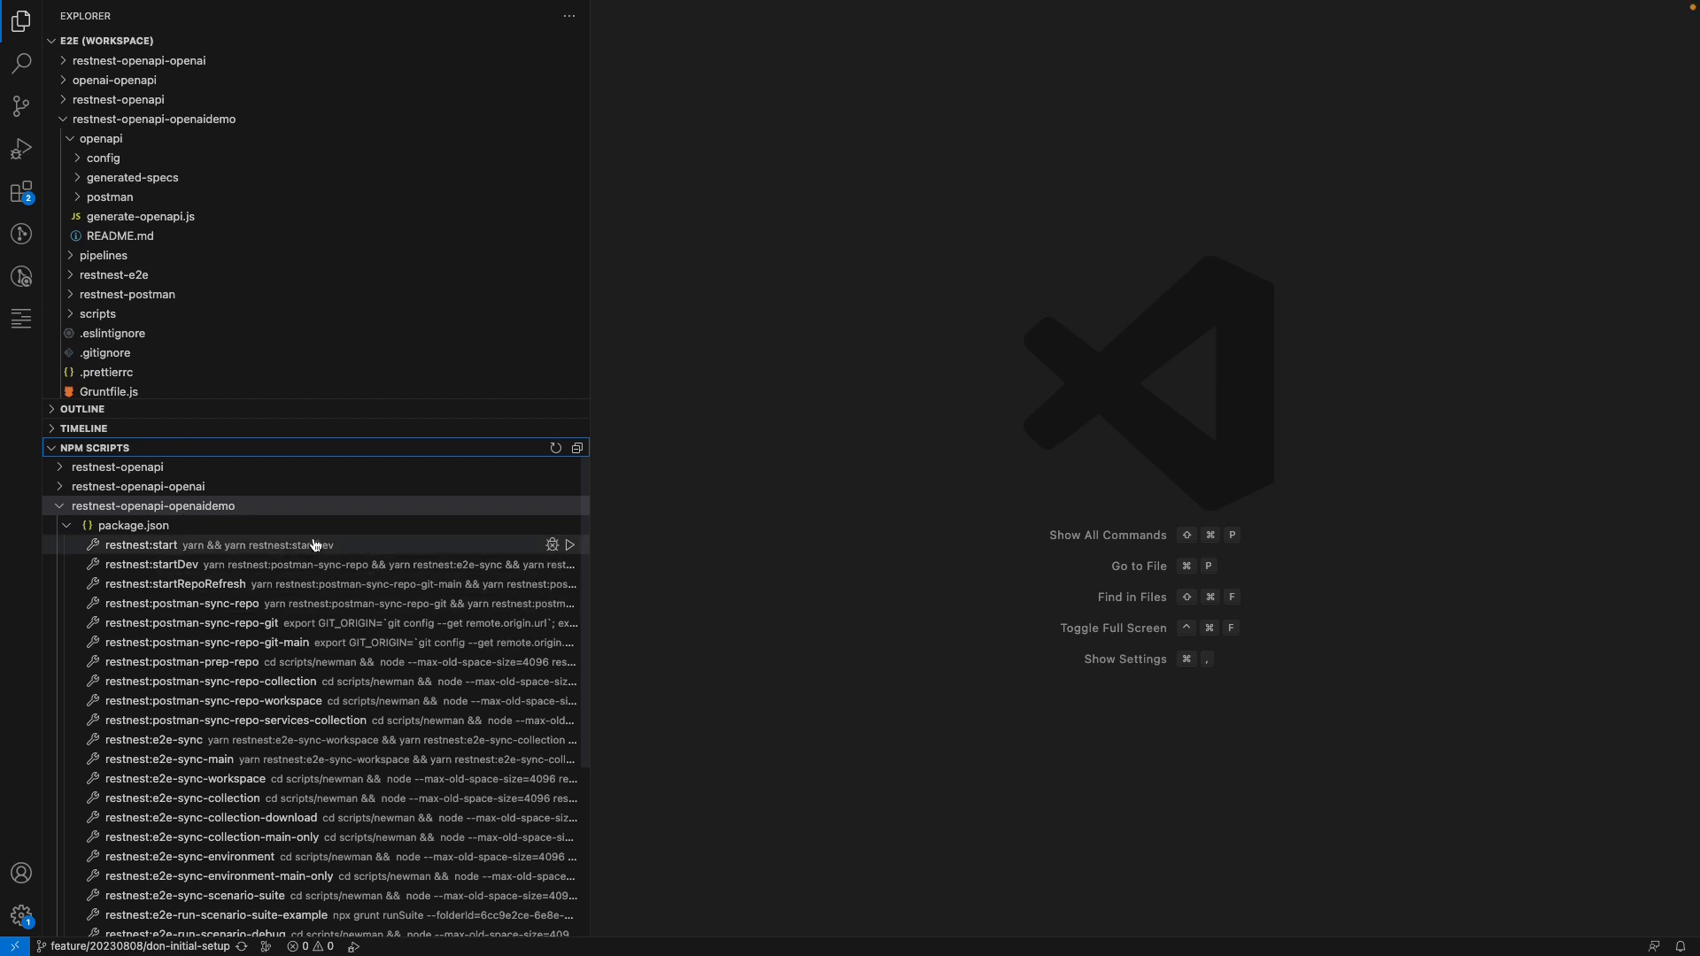
Run the restnest:start script of restnest-openapi-openaidemo, then collapse that repository's NPM scripts entry
click(570, 545)
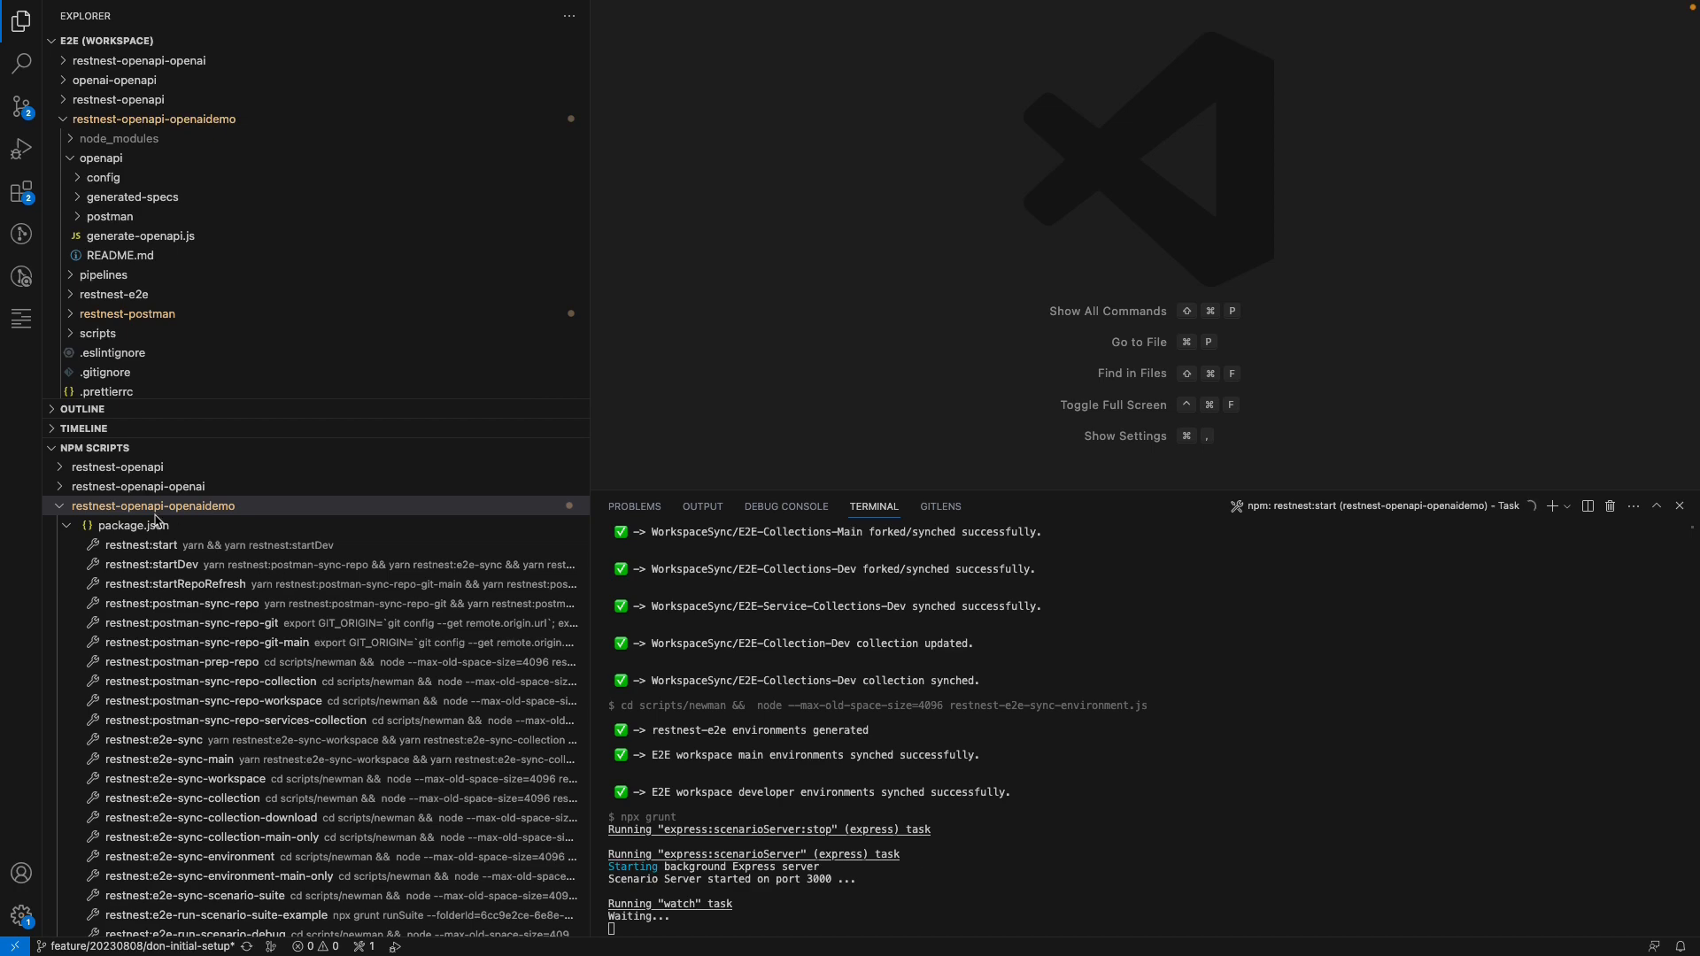
click(60, 512)
click(60, 512)
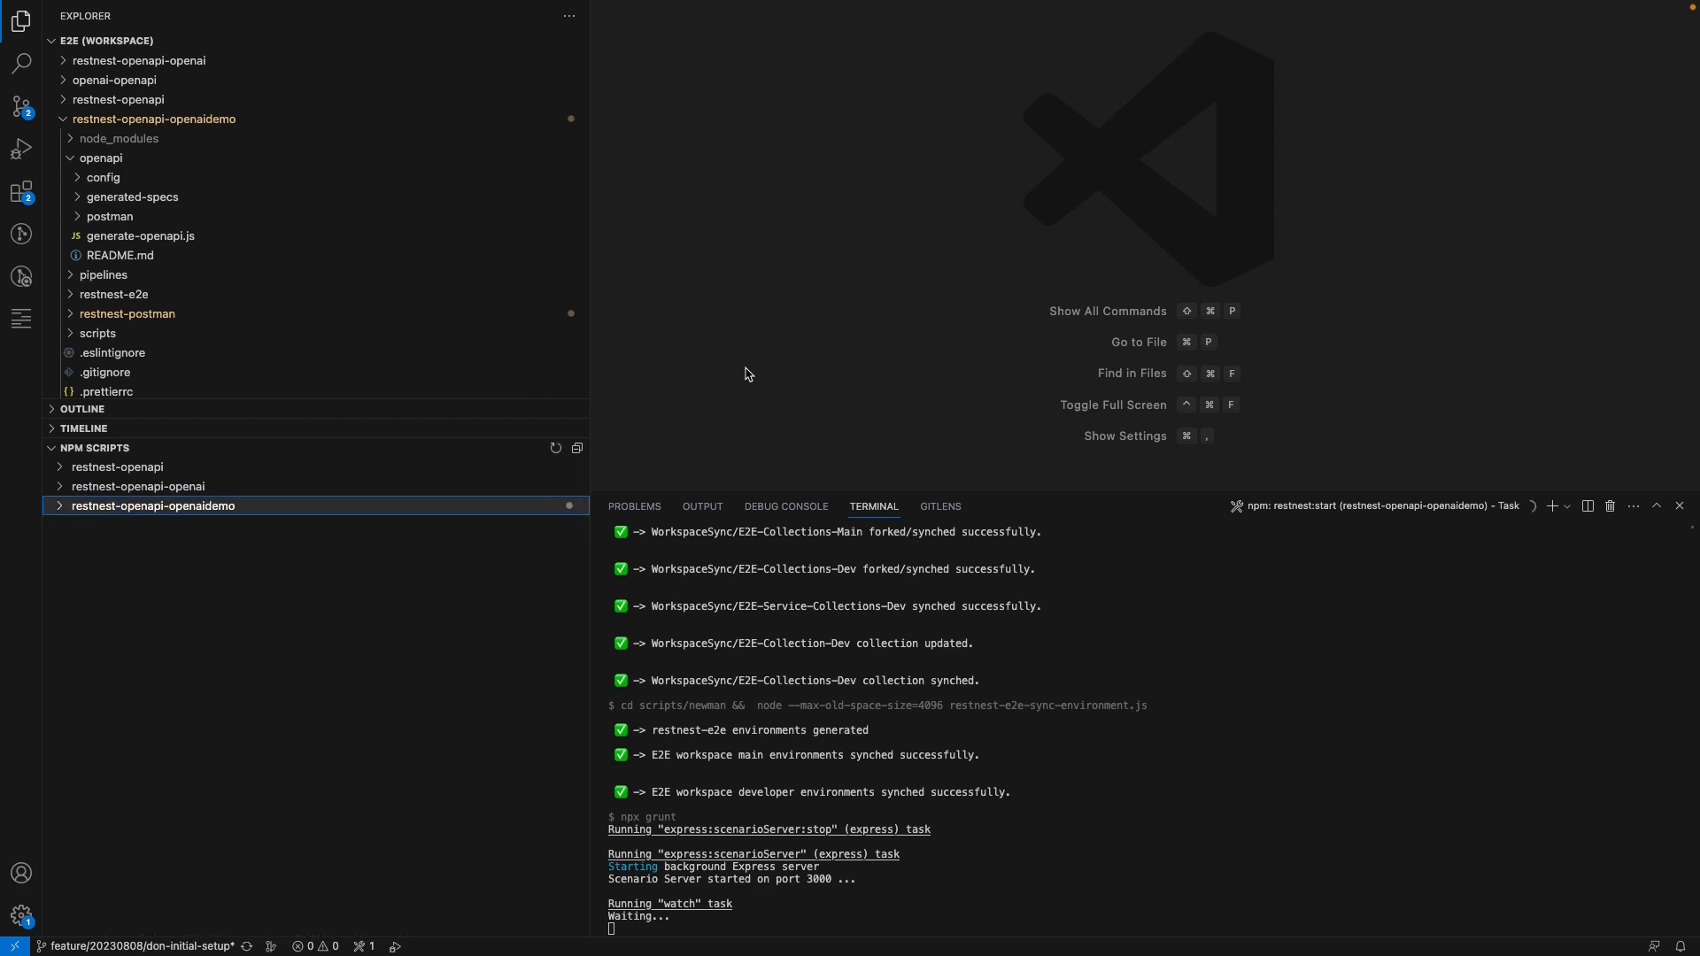
Switch to Postman, open the directory of all workspaces and search it for openaidemo
key(super+Tab)
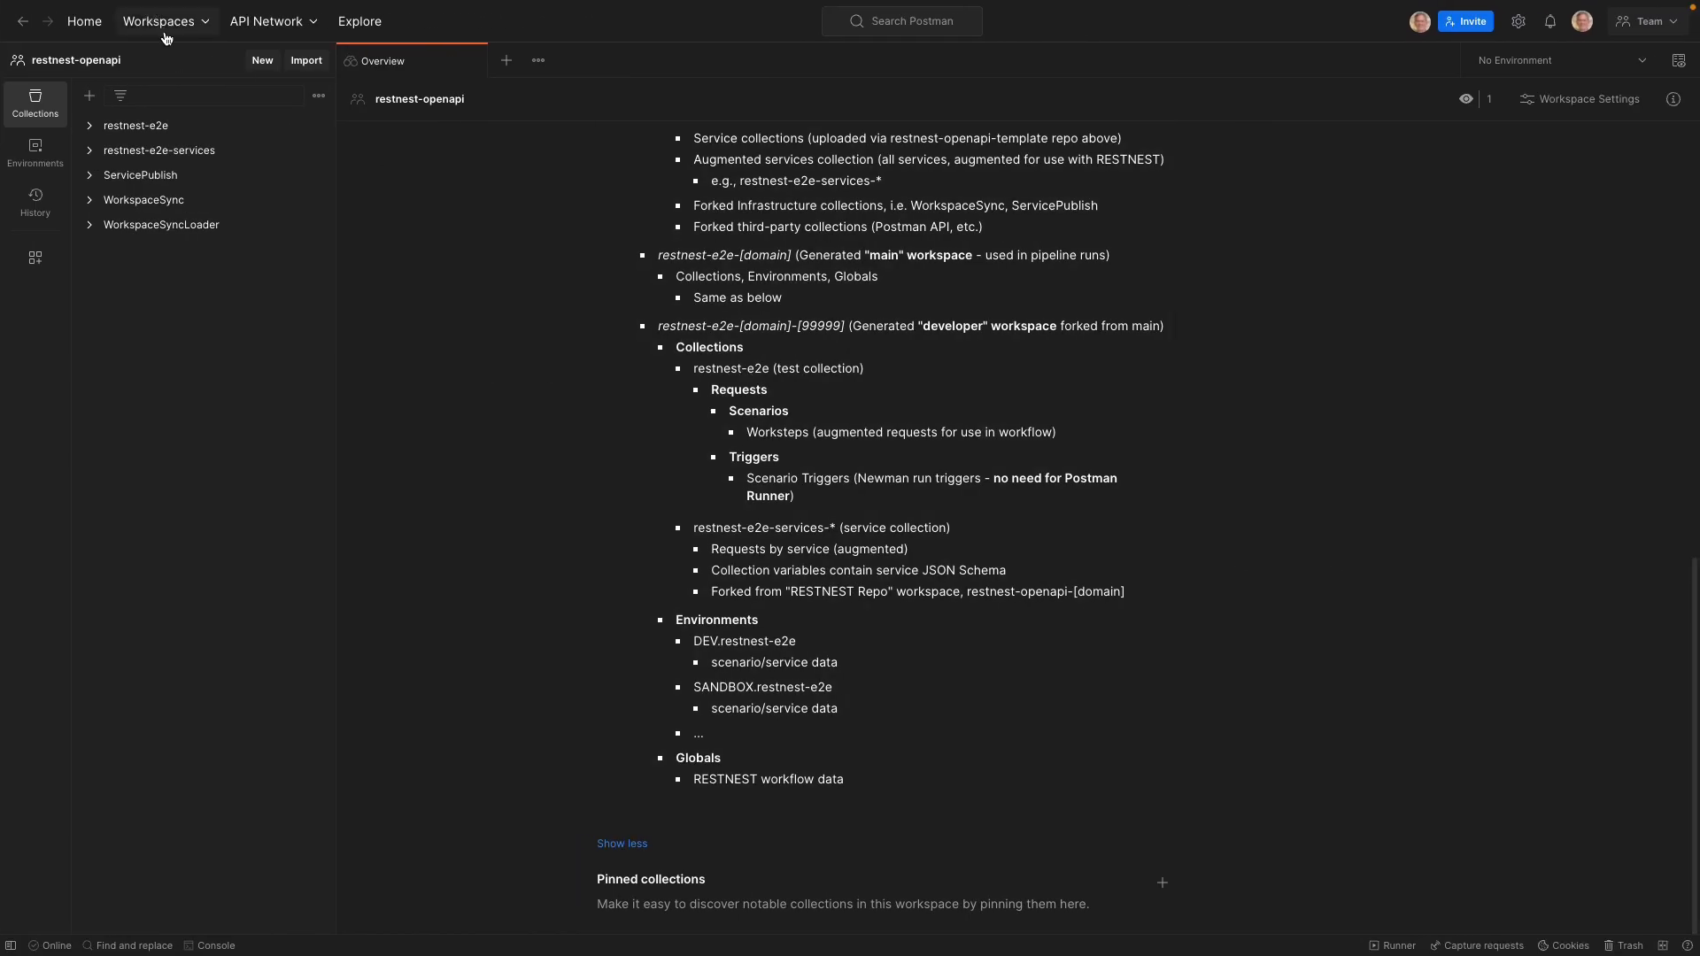
click(154, 33)
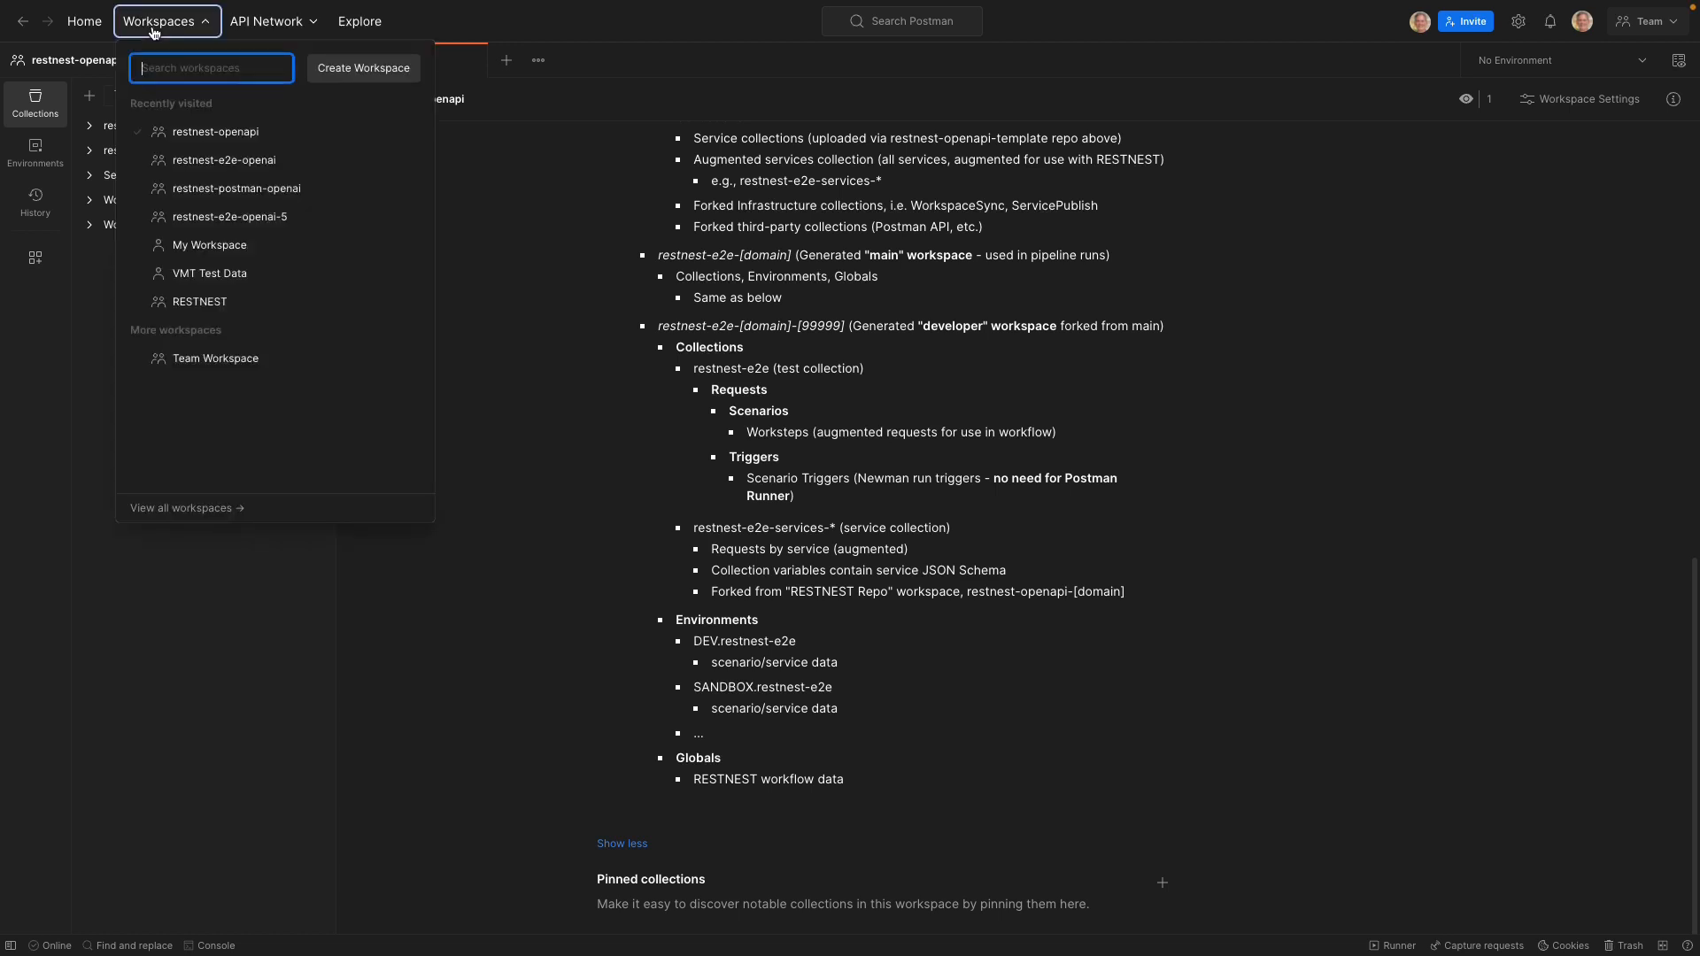
click(196, 507)
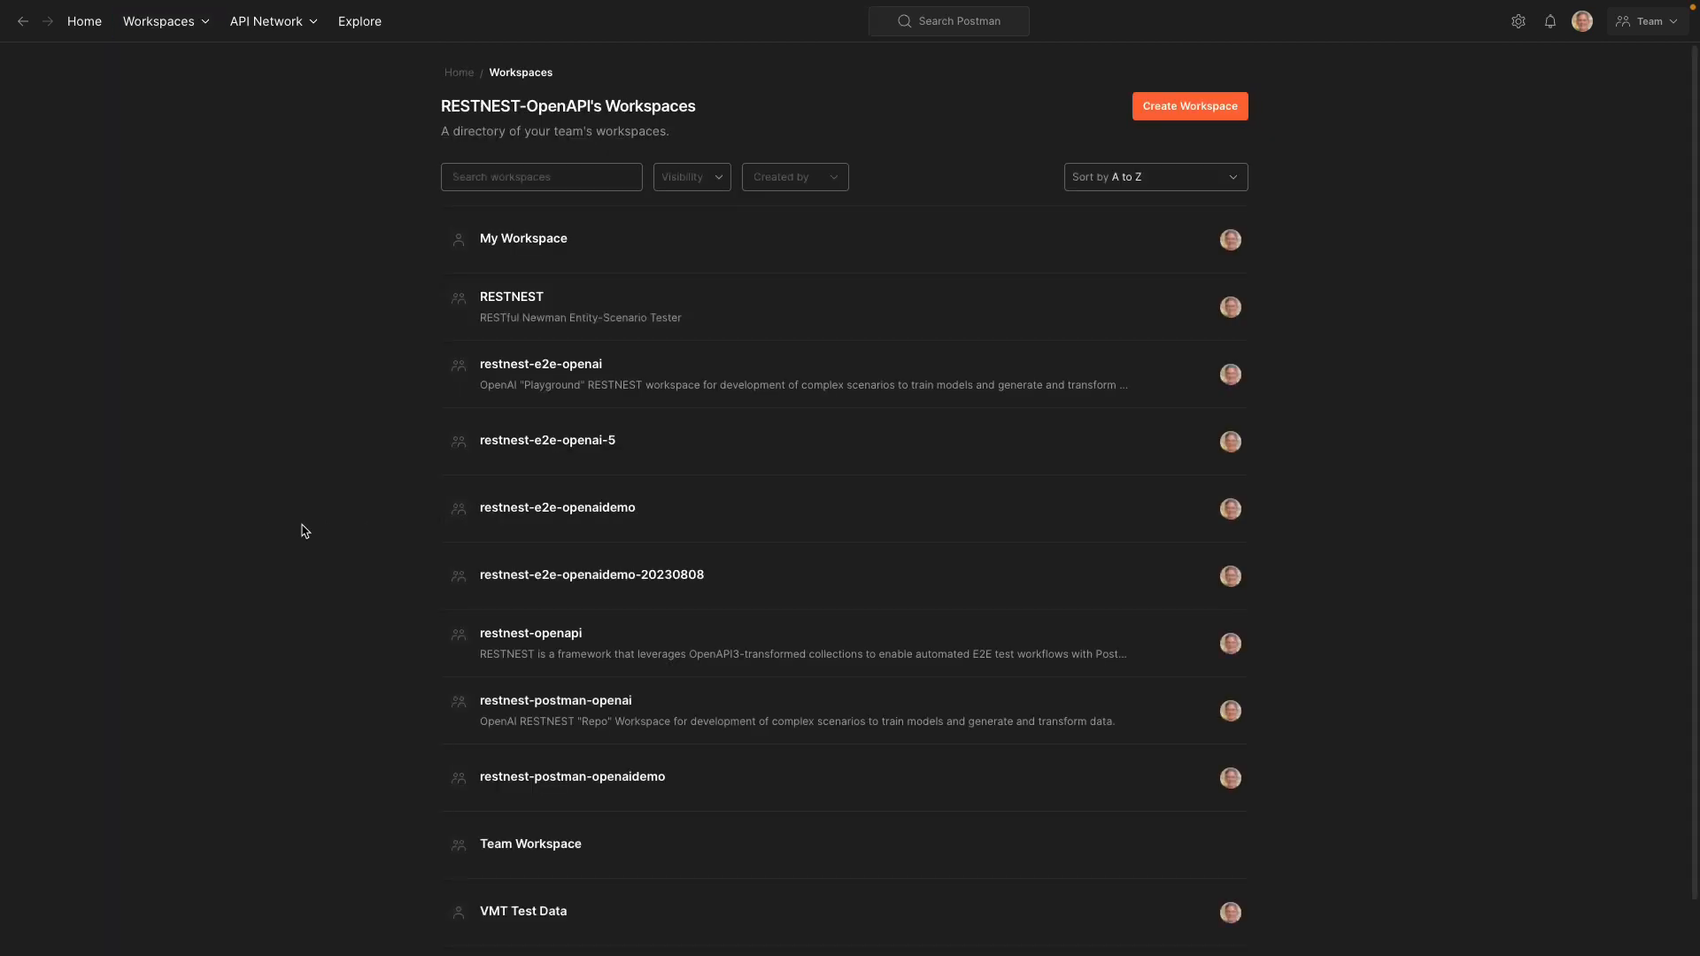
scroll(847, 611, down, 1)
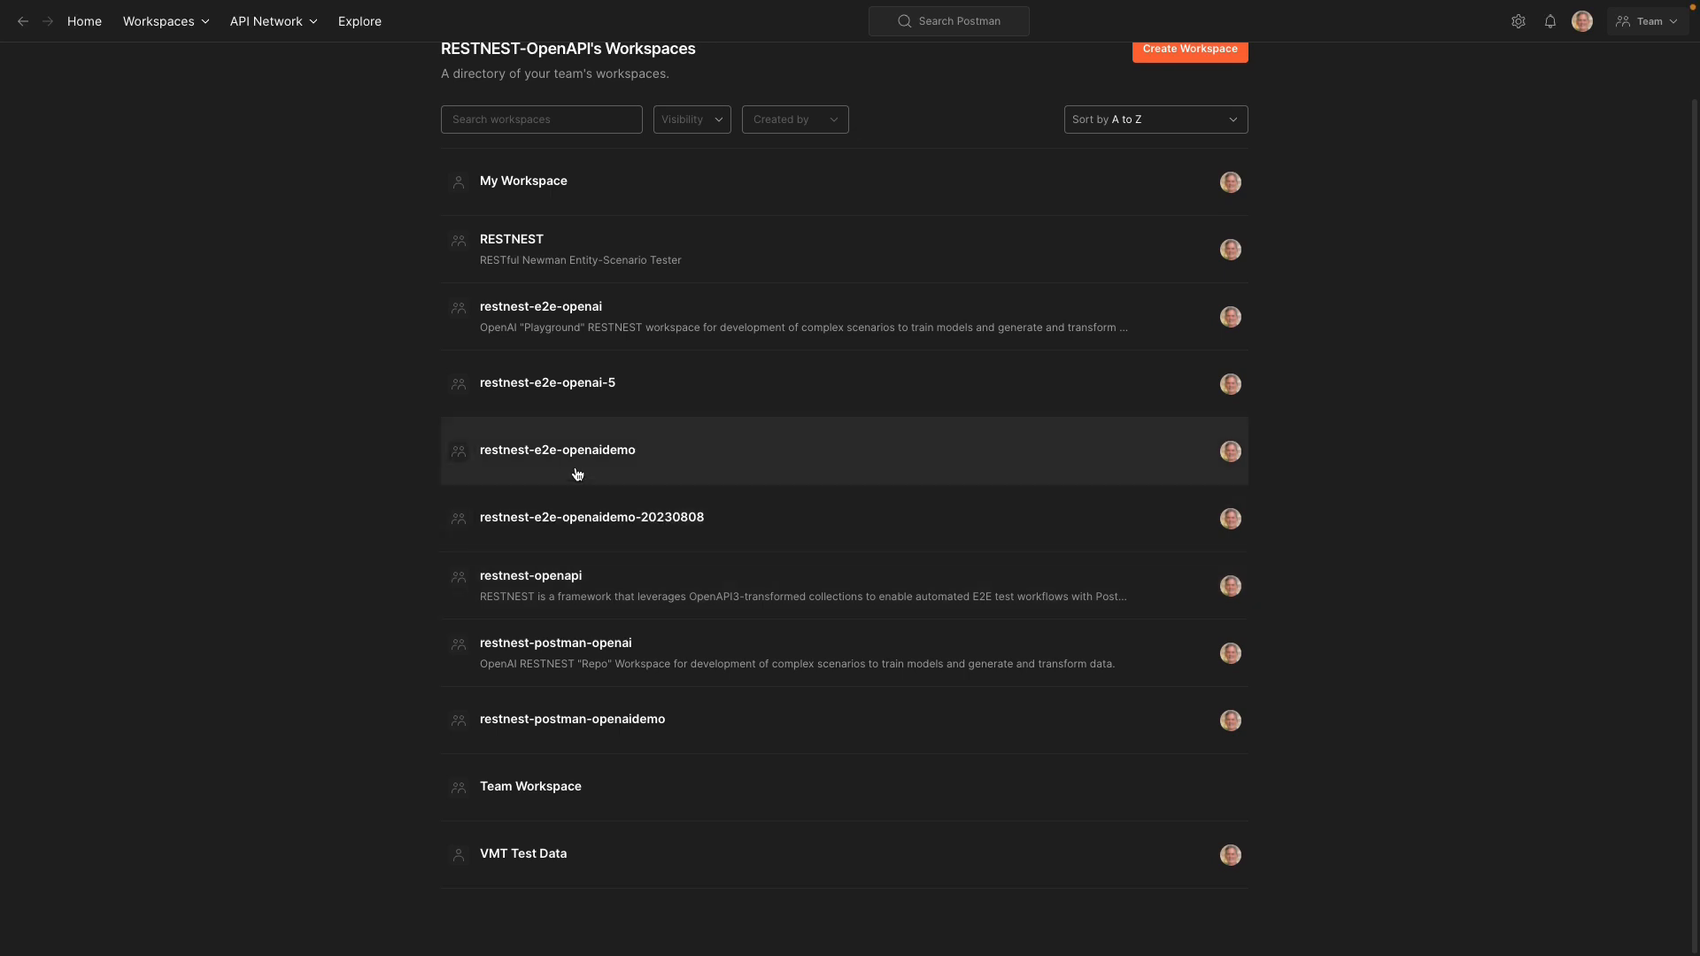
click(523, 119)
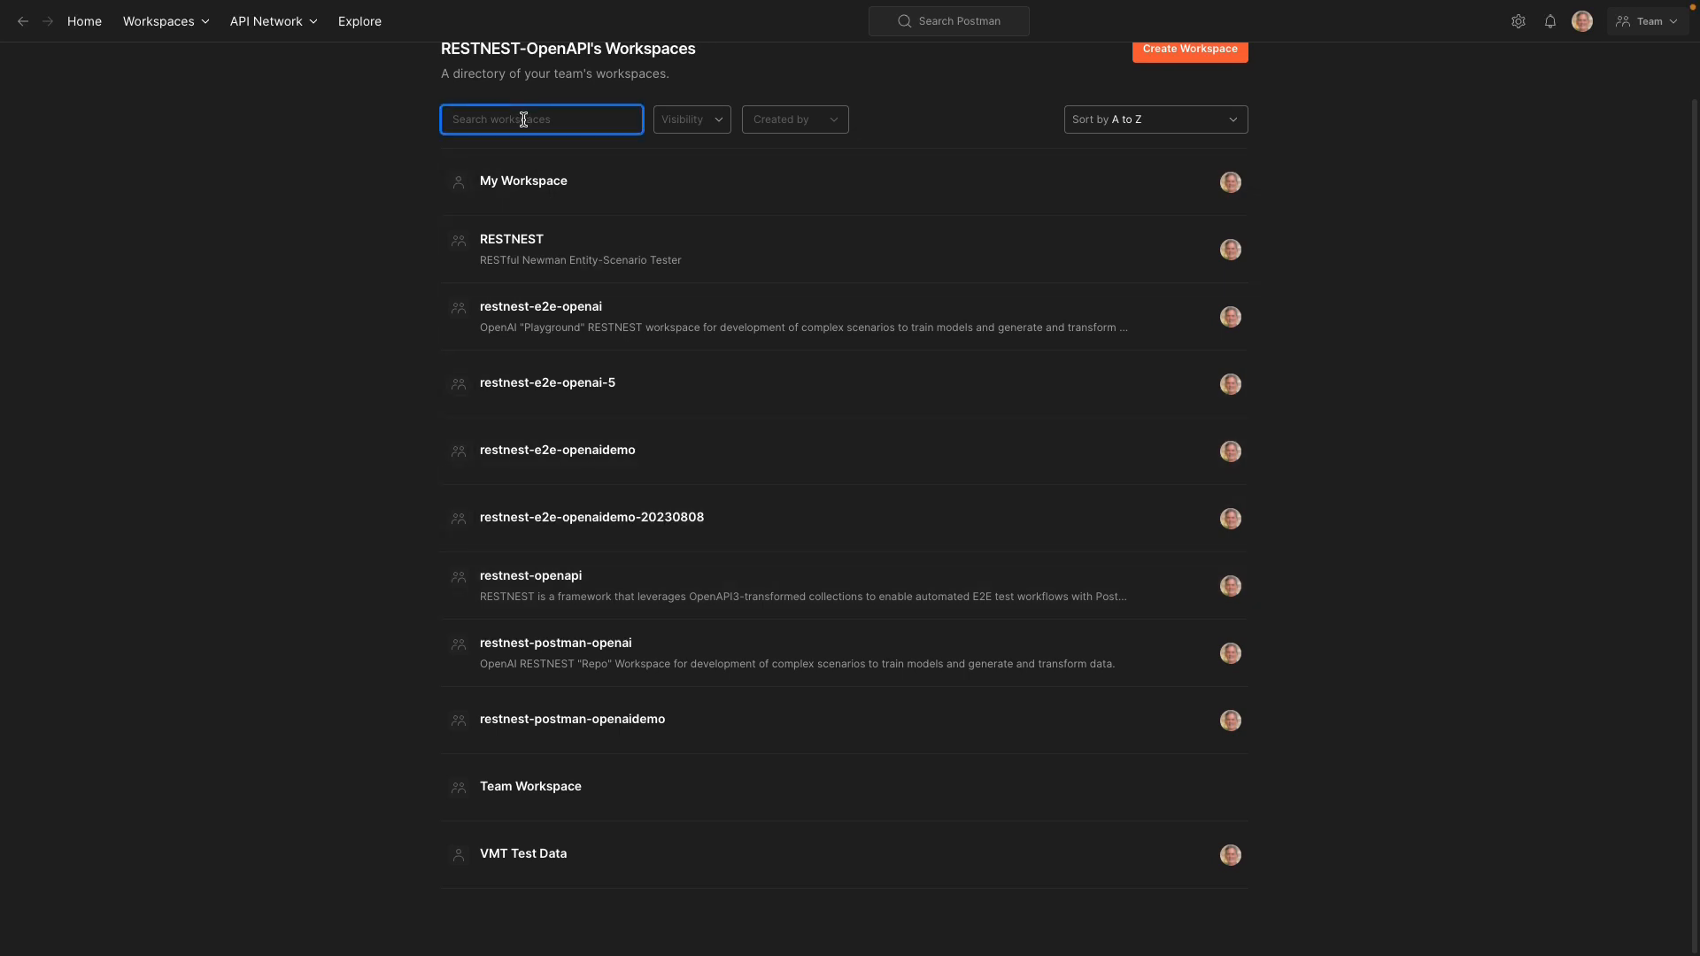
text(openaid)
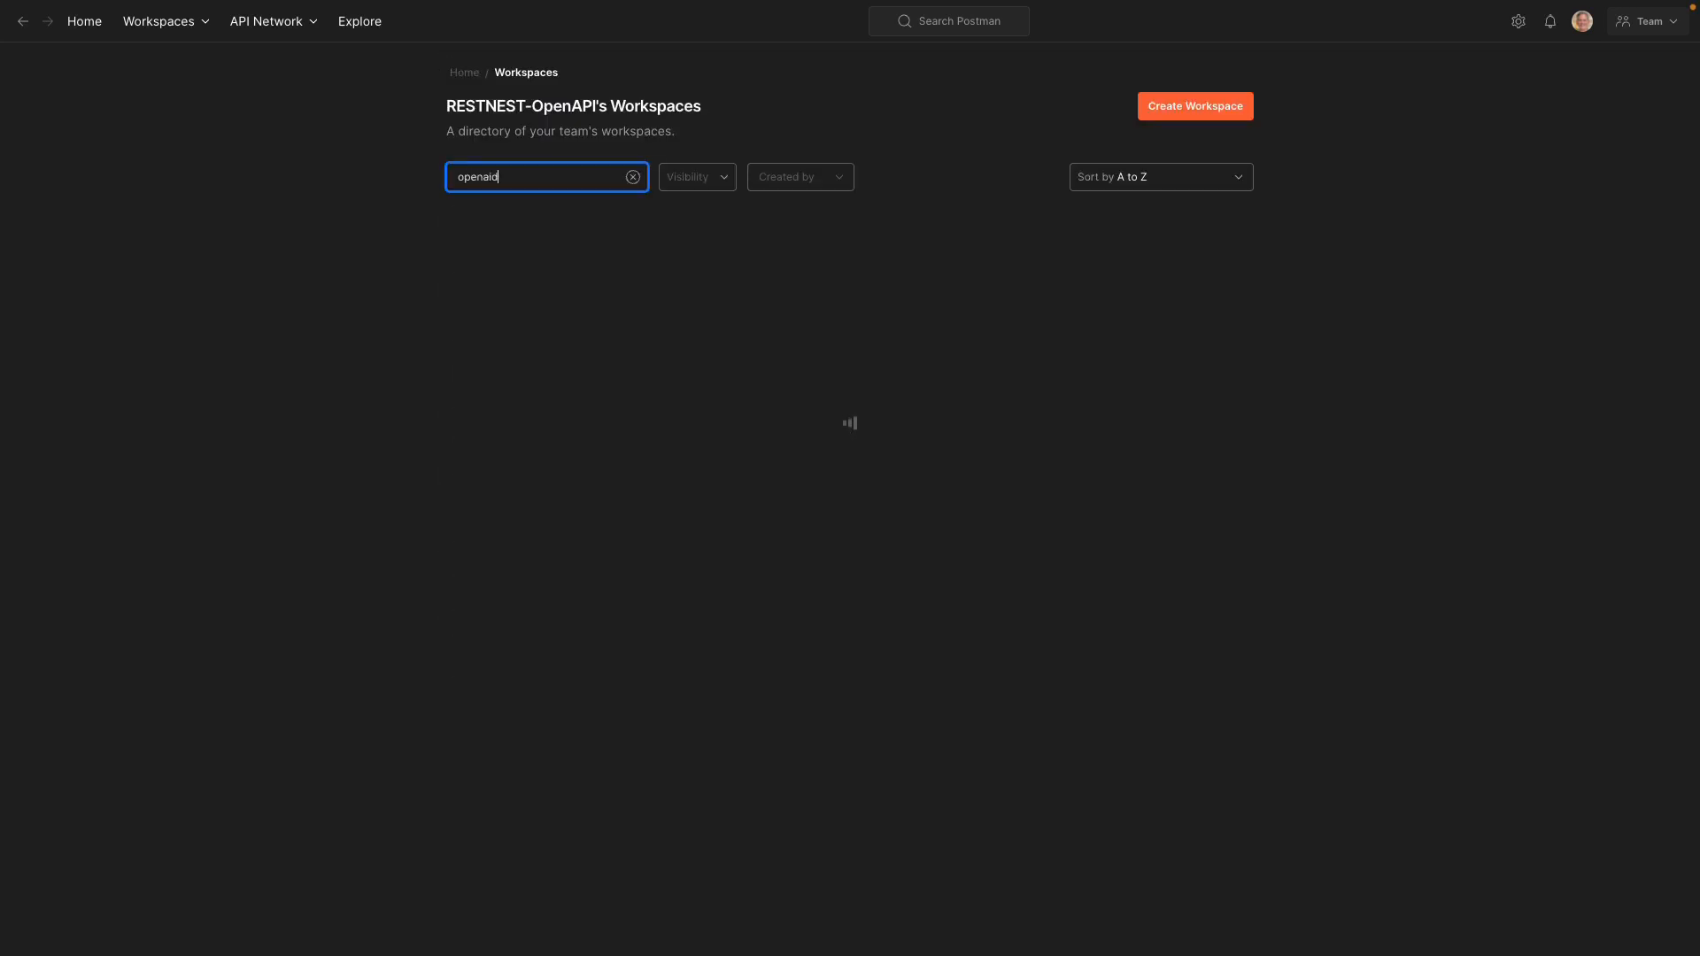
text(emo)
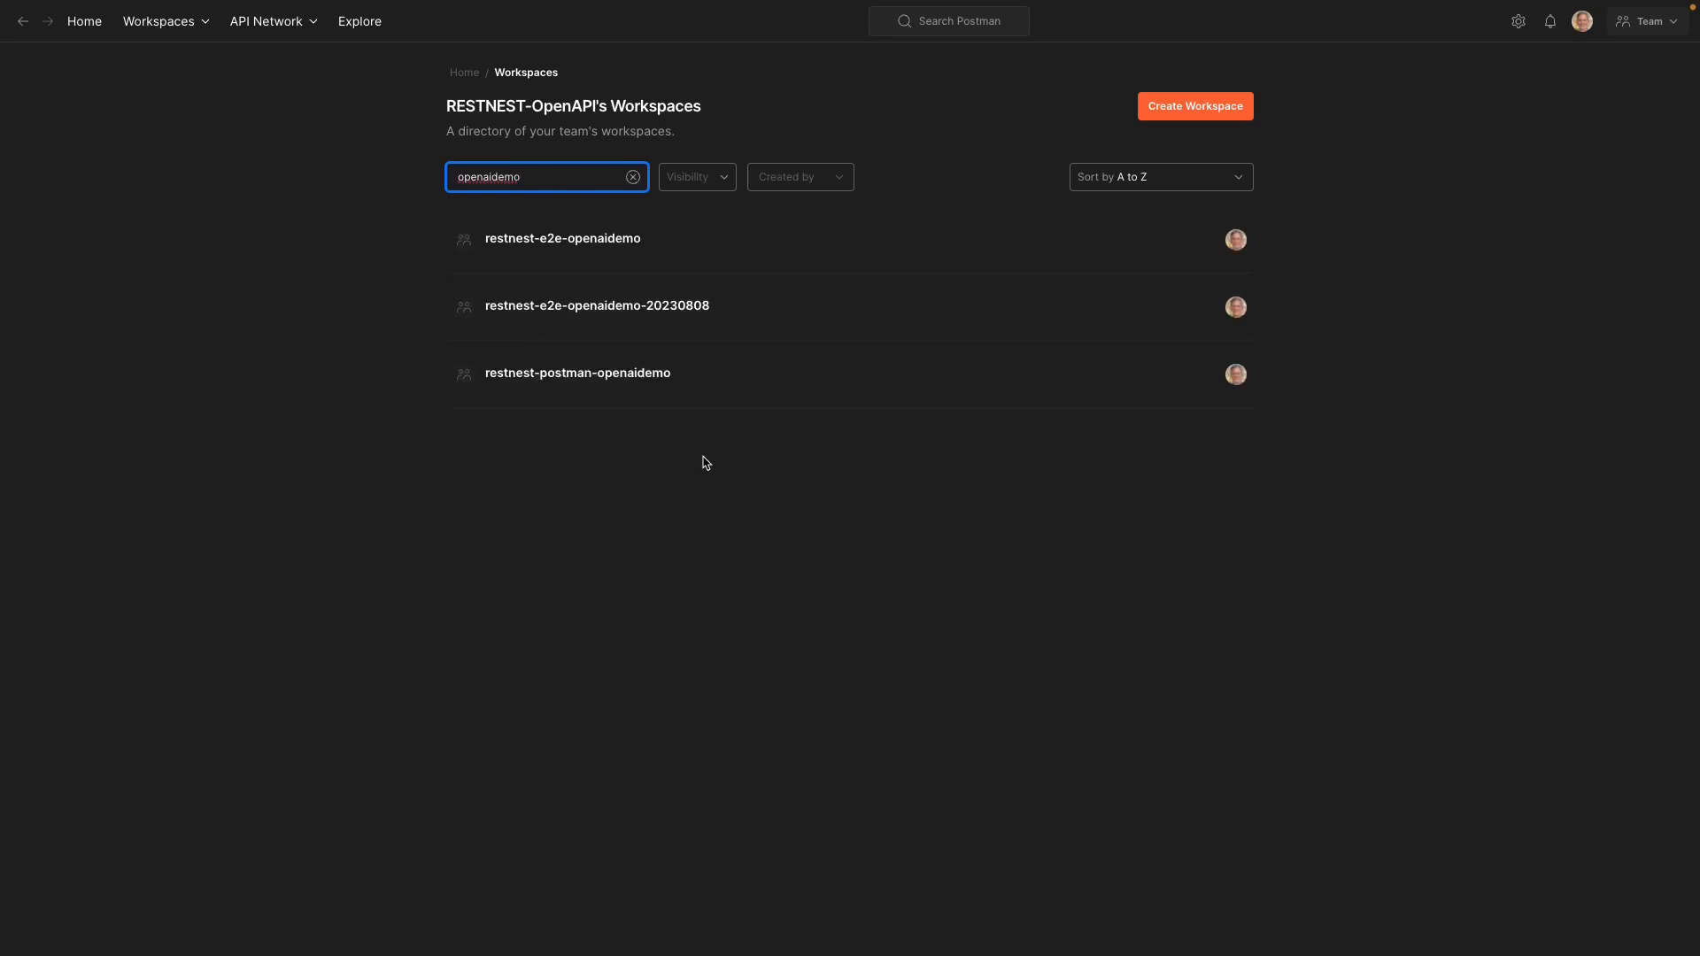